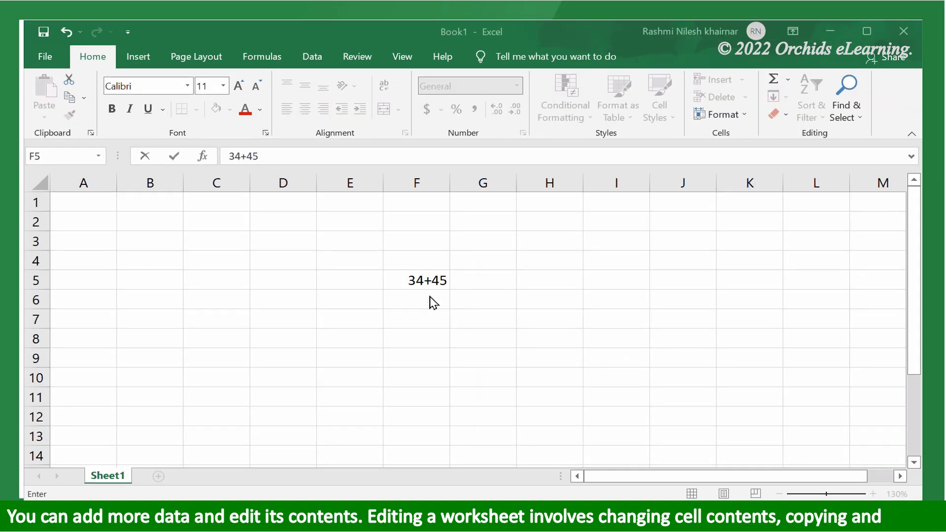
Enter 45, 54 and 56 in cells G5, H5 and I5
click(469, 283)
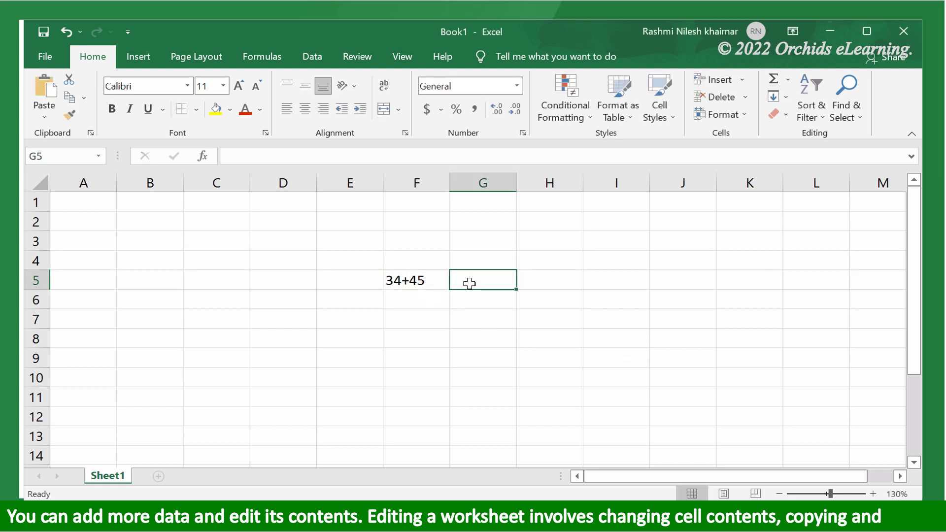
text(45)
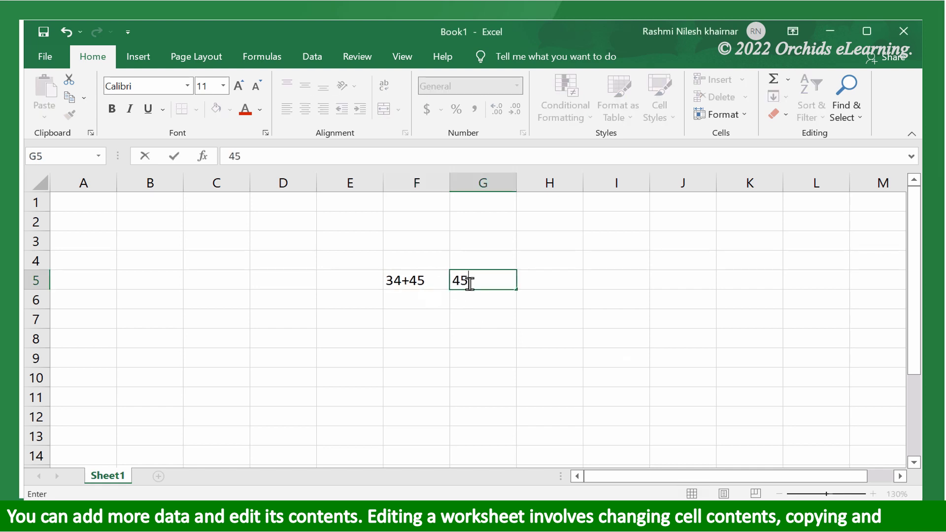
click(550, 275)
text(54)
click(566, 339)
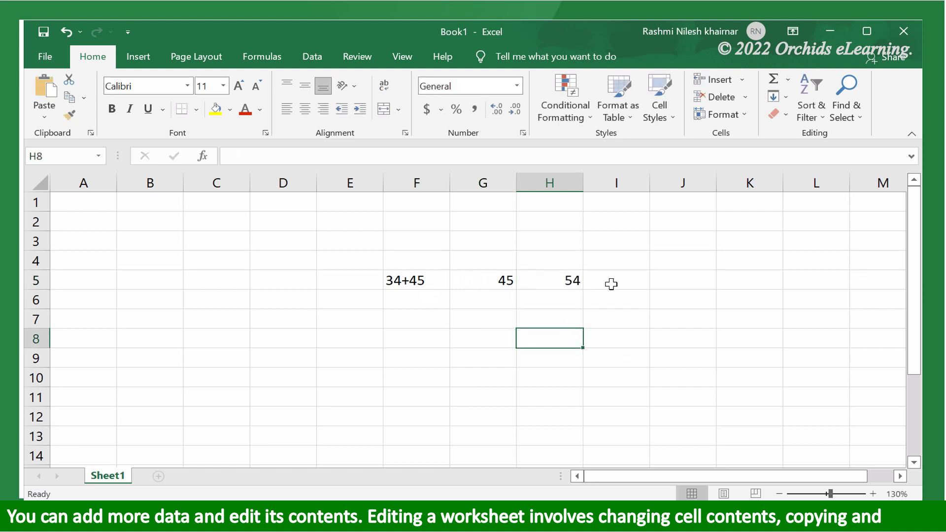
click(611, 284)
text(56)
click(610, 337)
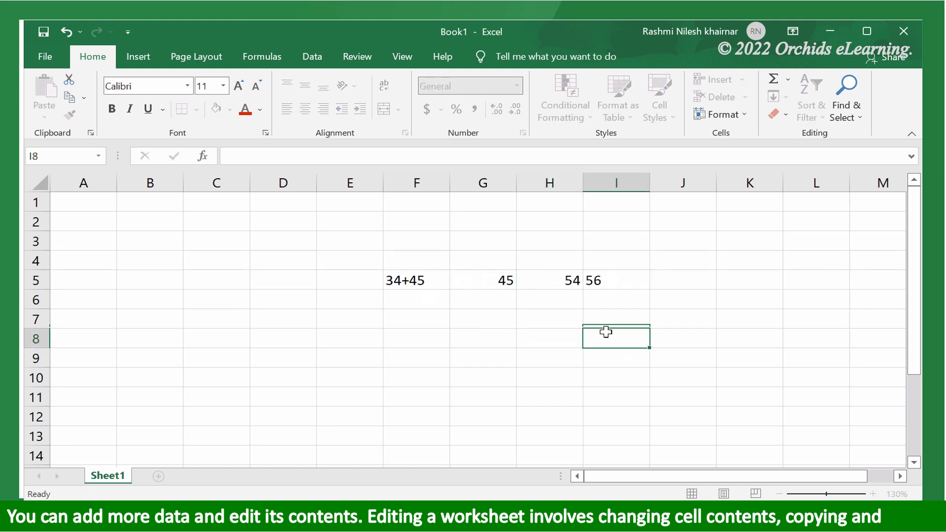
Copy the 54 from H5 into H7
click(559, 279)
key(ctrl+x)
click(573, 317)
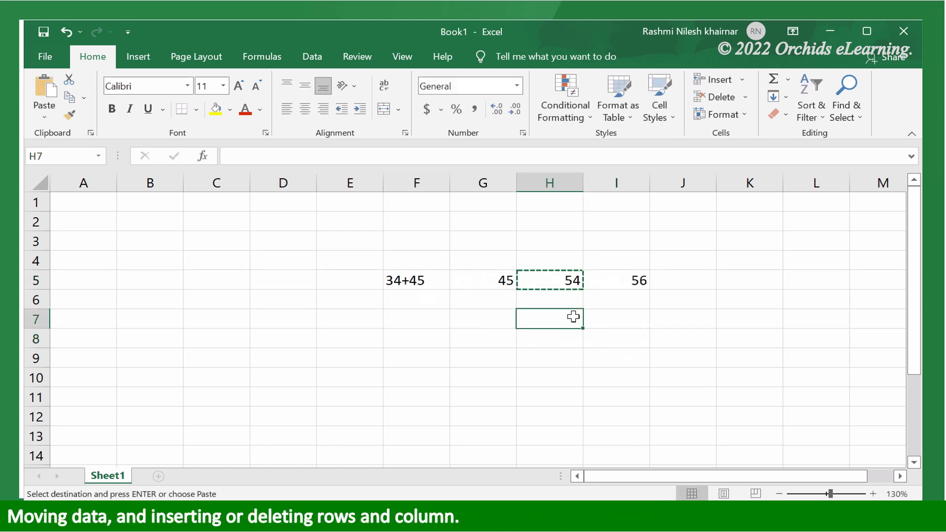
key(ctrl+v)
click(618, 316)
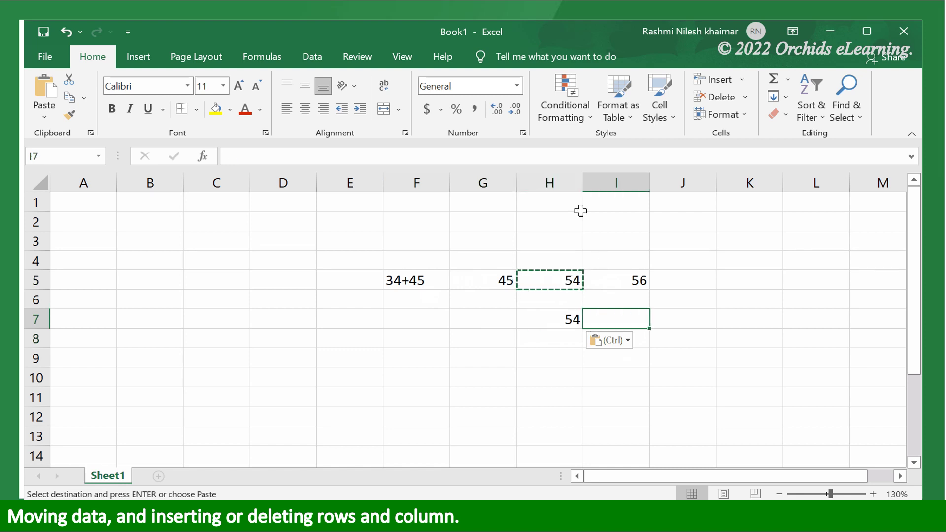
Insert a blank column at H
right_click(548, 185)
click(577, 297)
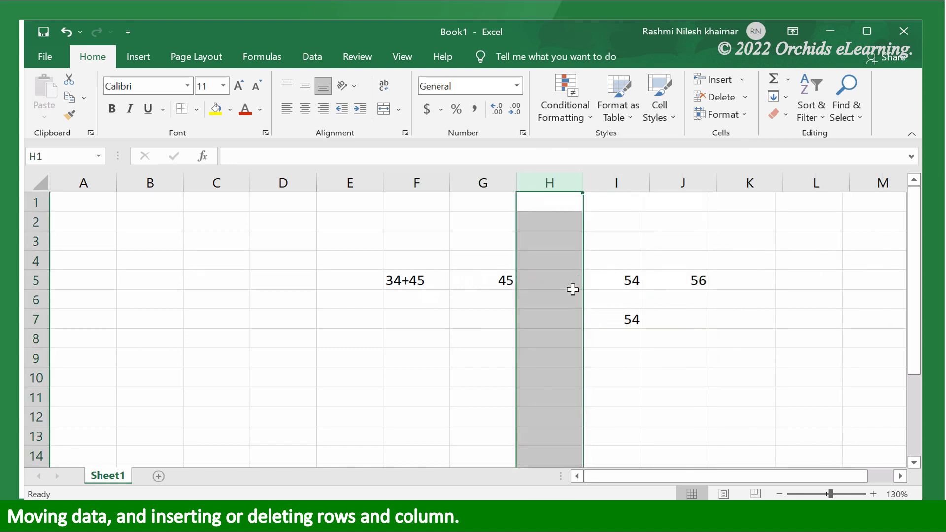
click(629, 318)
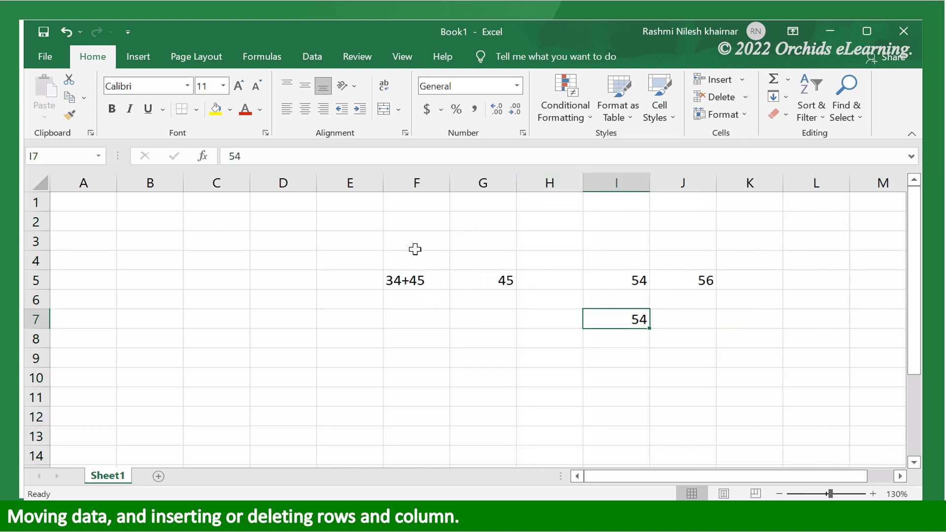
Delete row 5, then select the numbers in D3:D7
right_click(40, 279)
click(98, 178)
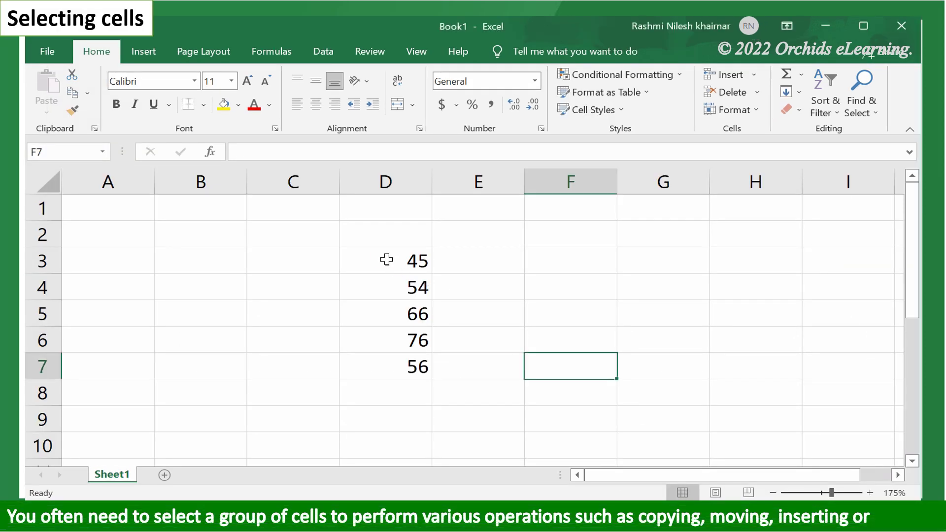
drag(387, 259, 388, 367)
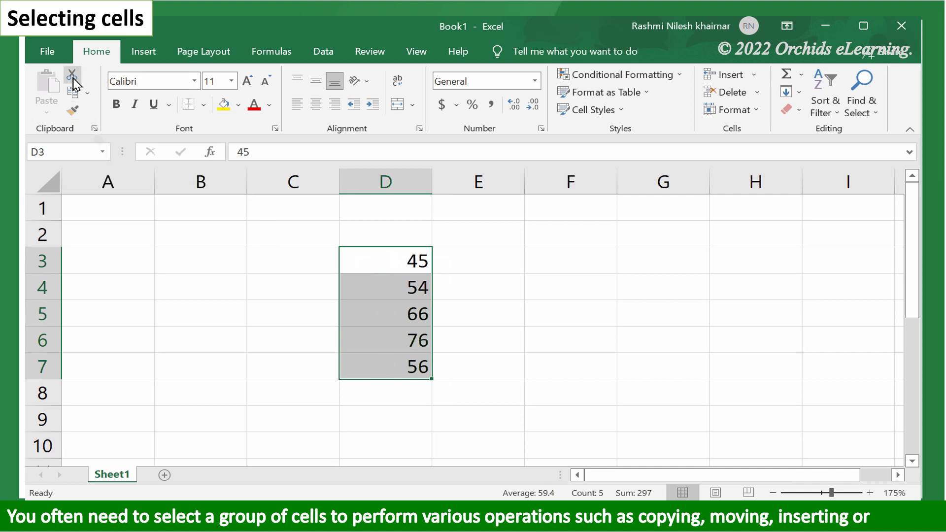
Shift the D3:D7 values one column right, then back into place
click(728, 75)
click(749, 93)
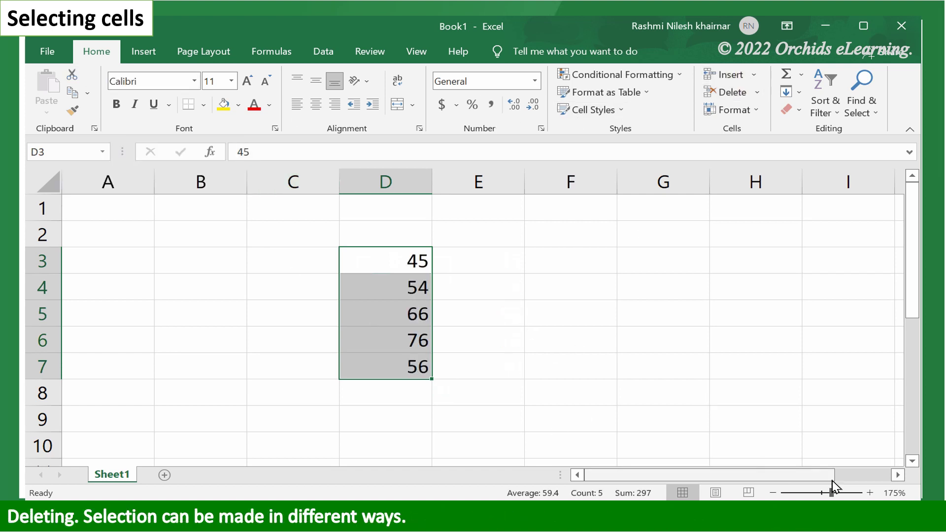
click(570, 366)
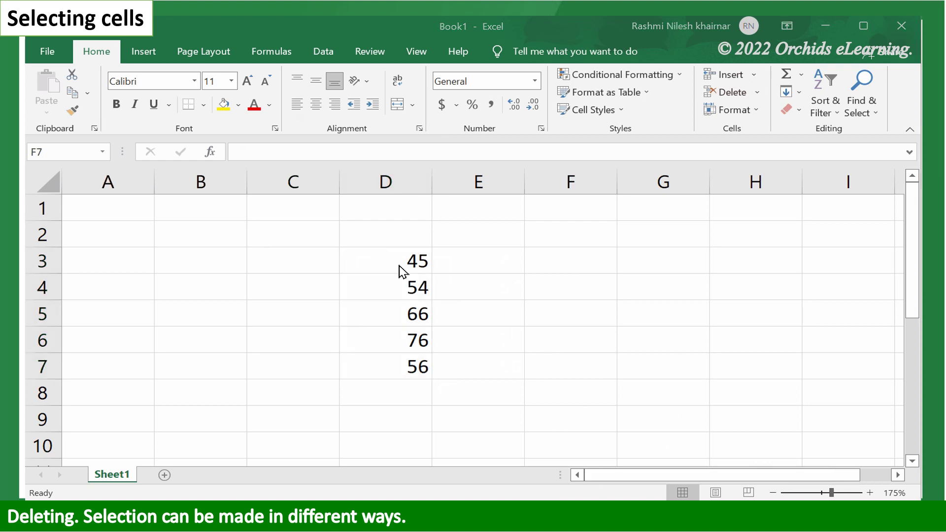
Select D3:D7, then all of column D, row 5, and column D again
click(384, 259)
drag(380, 255, 381, 366)
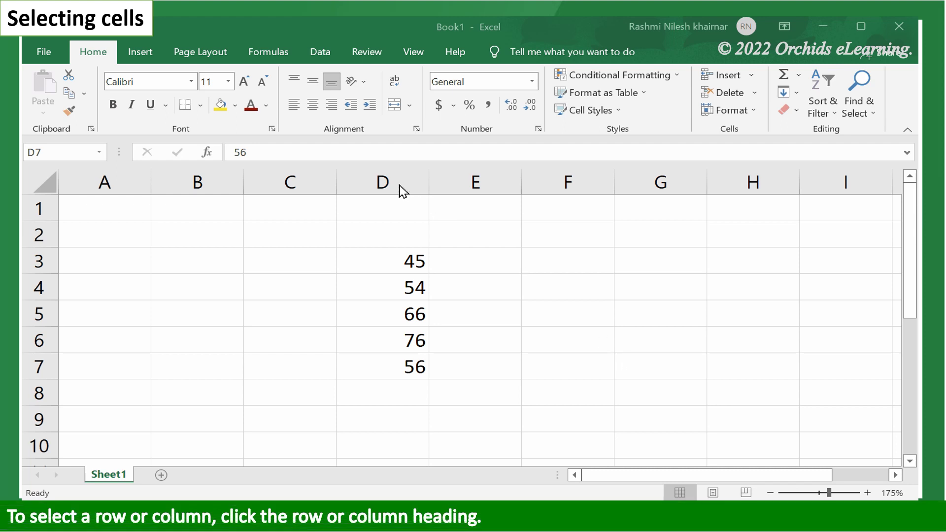
click(397, 180)
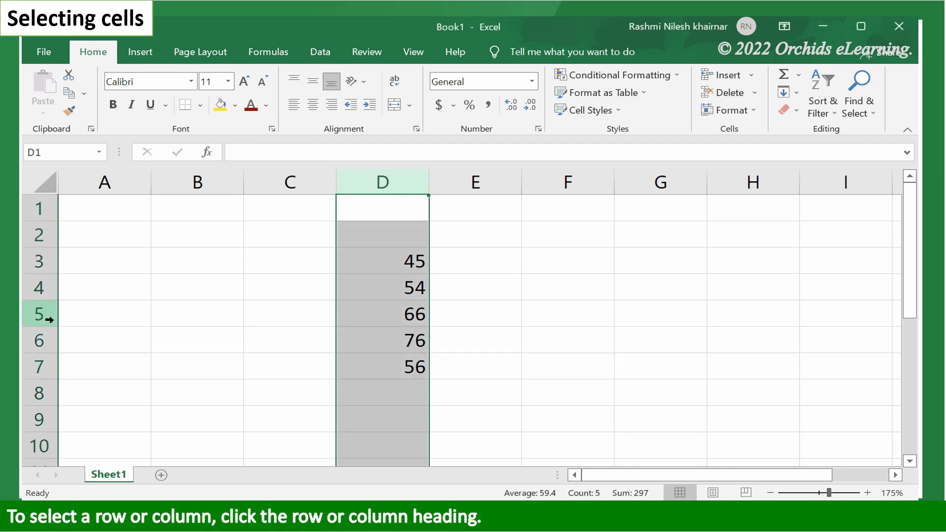
click(39, 313)
click(346, 181)
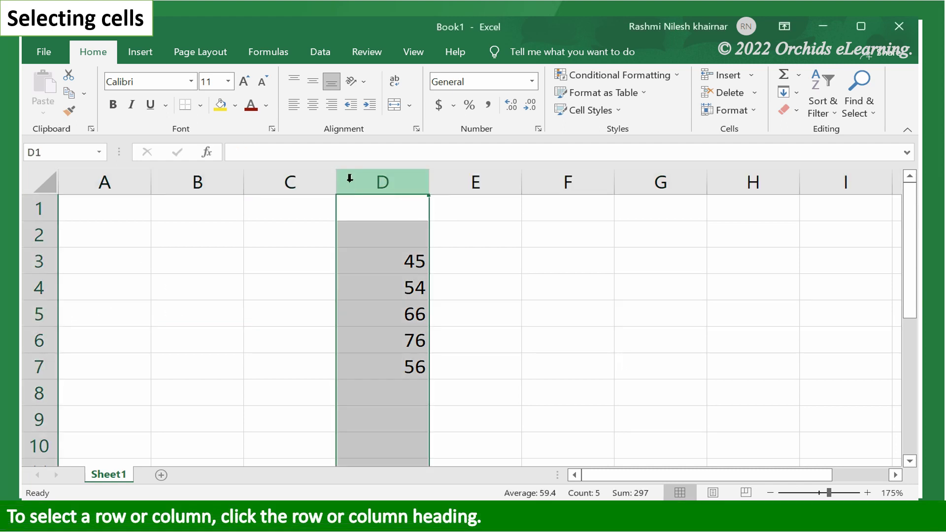
Extend a selection to C3:D7, then select the whole sheet with Ctrl+A and Select All
click(314, 267)
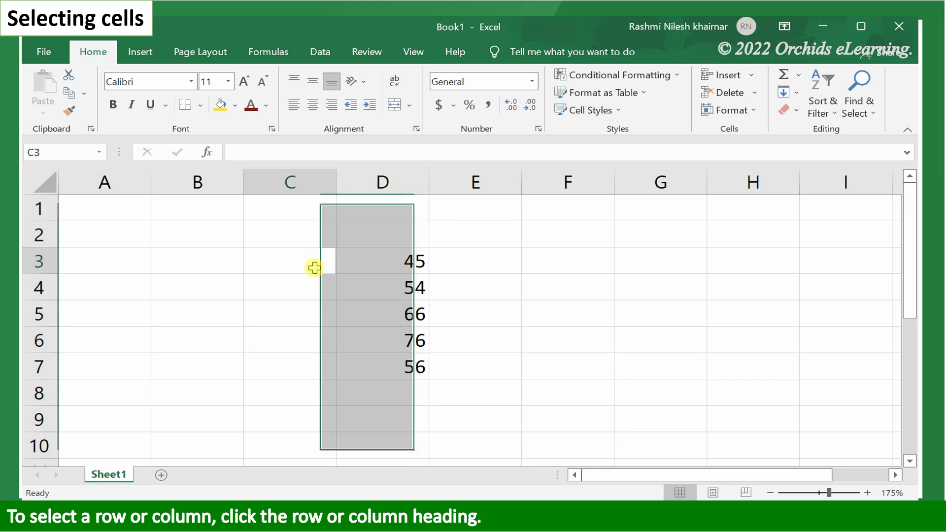
key(shift+Down)
key(shift+Down)
key(shift+Down)
key(shift+Down)
key(shift+Right)
click(542, 355)
key(ctrl+a)
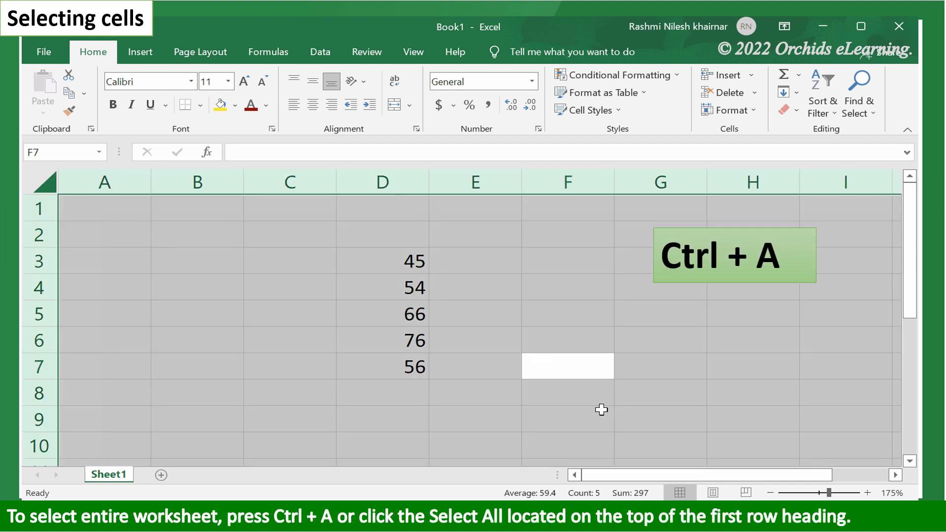
click(601, 409)
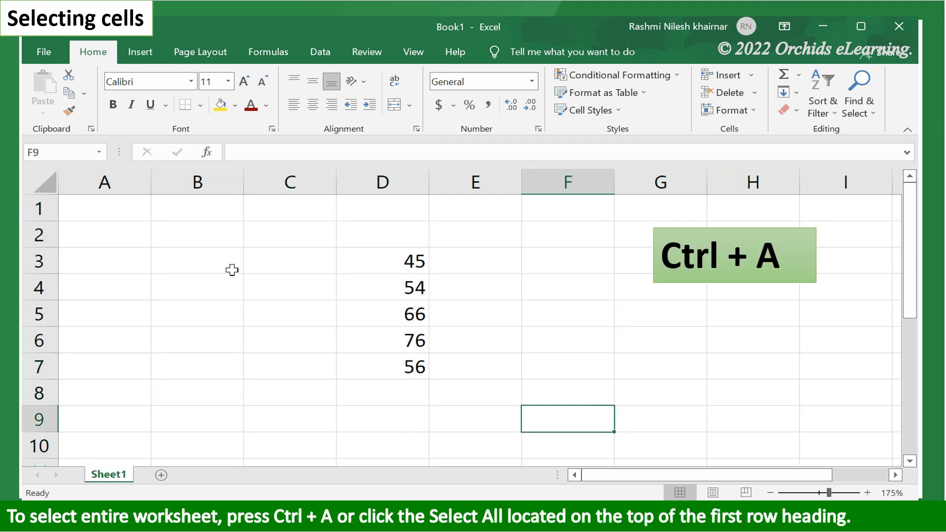
click(47, 185)
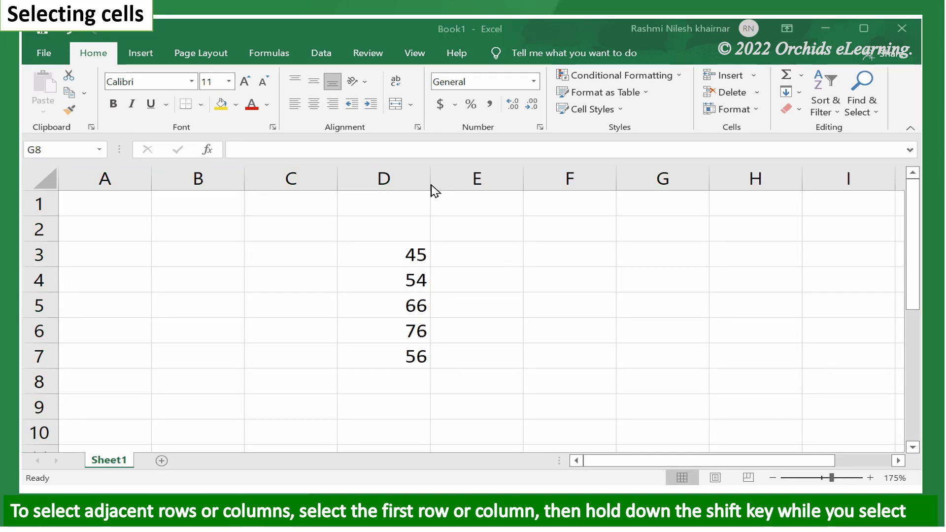
Select columns A through H, then column D alone
click(400, 177)
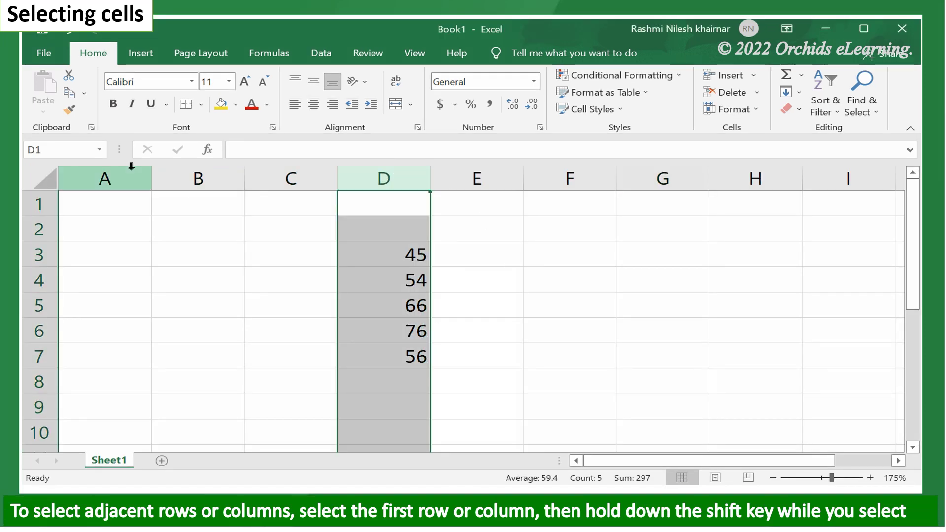
click(123, 171)
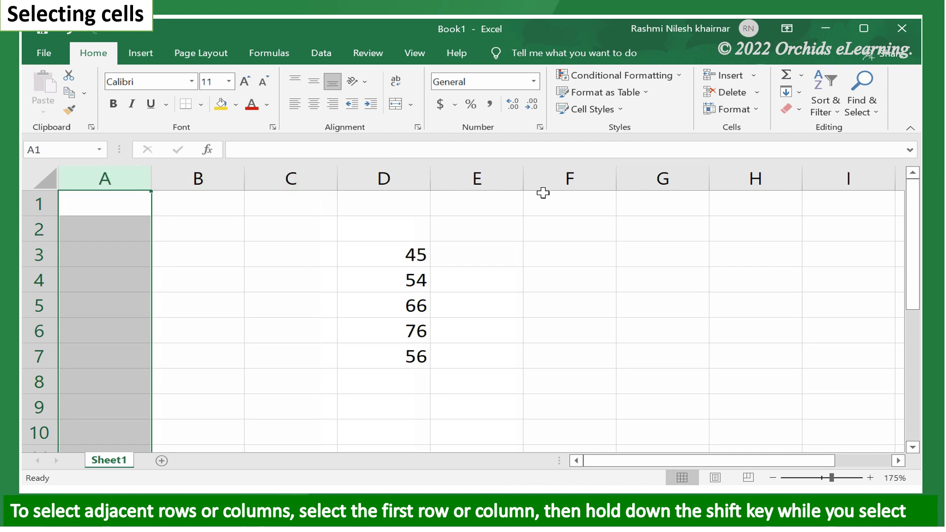
drag(667, 178, 843, 206)
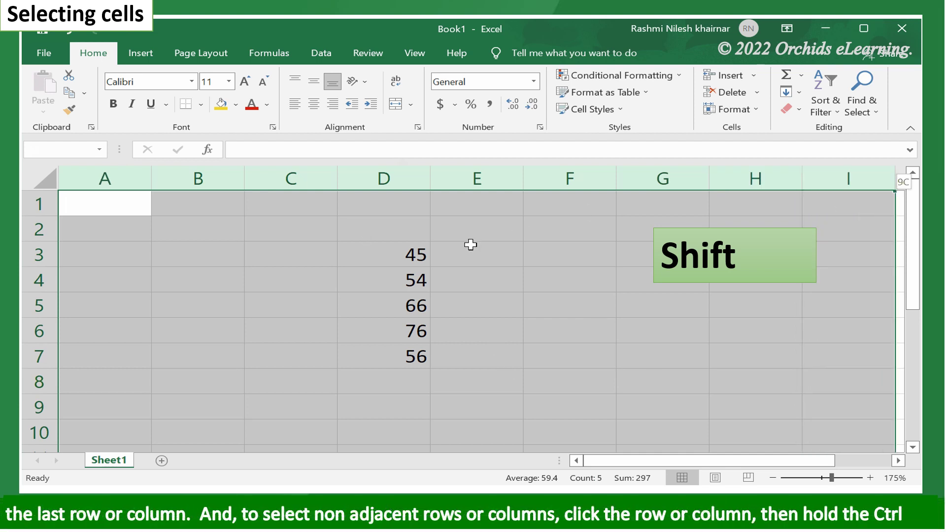
click(657, 281)
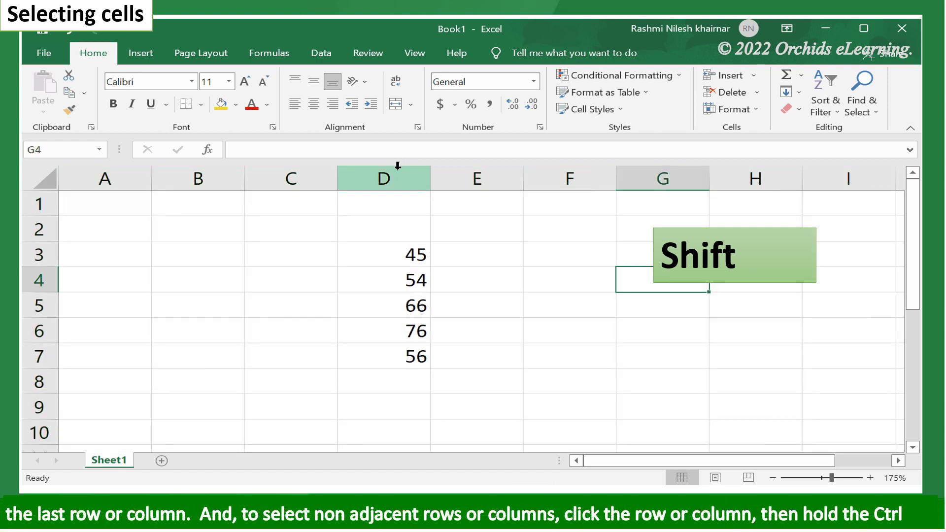
click(398, 170)
click(517, 205)
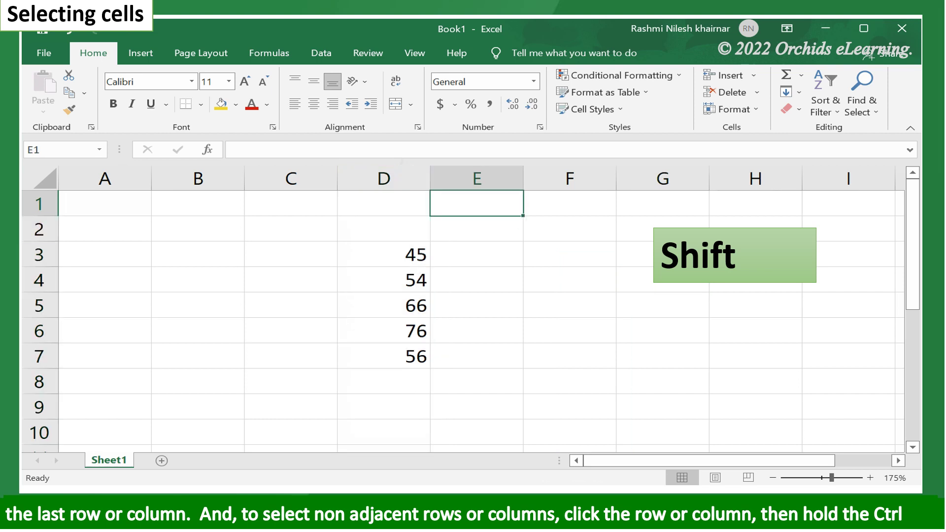
Combine rows 3, 7 and 9 with columns F and H in one selection
click(28, 249)
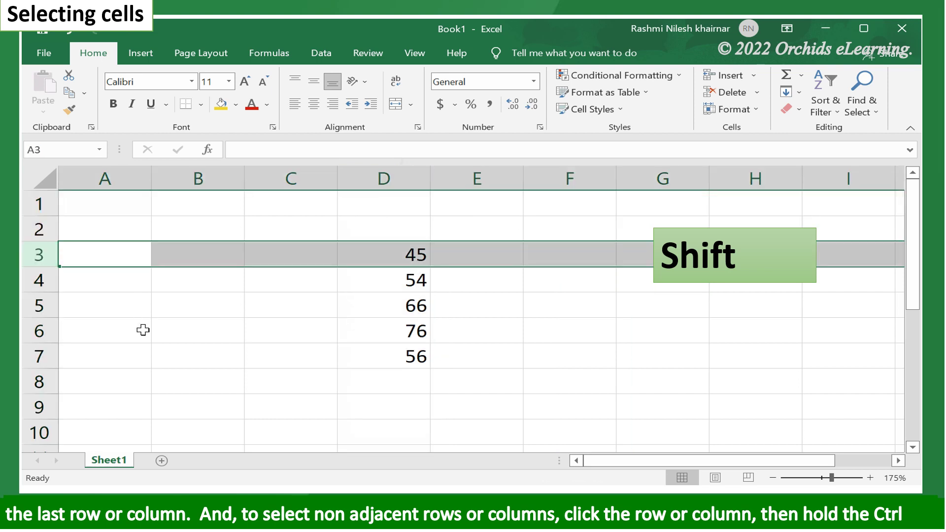
ctrl+click(39, 355)
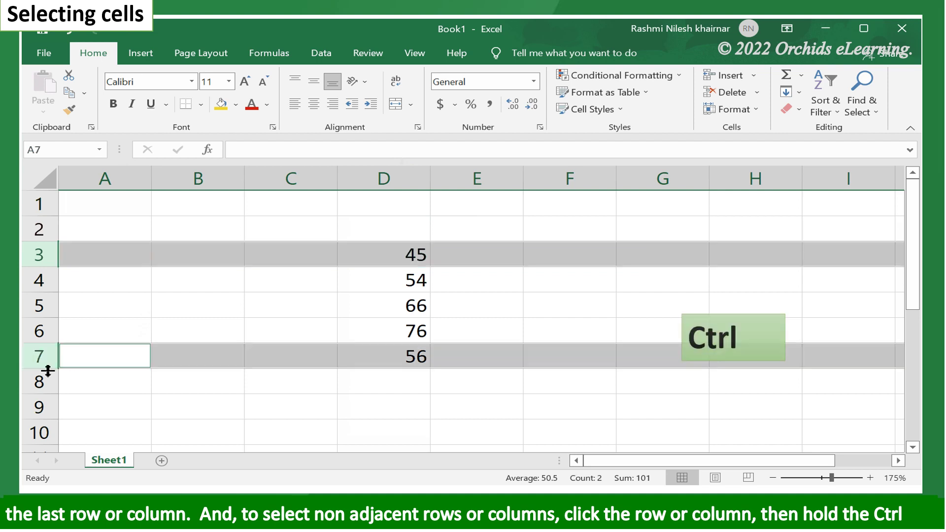
ctrl+click(39, 407)
ctrl+click(566, 178)
ctrl+click(732, 178)
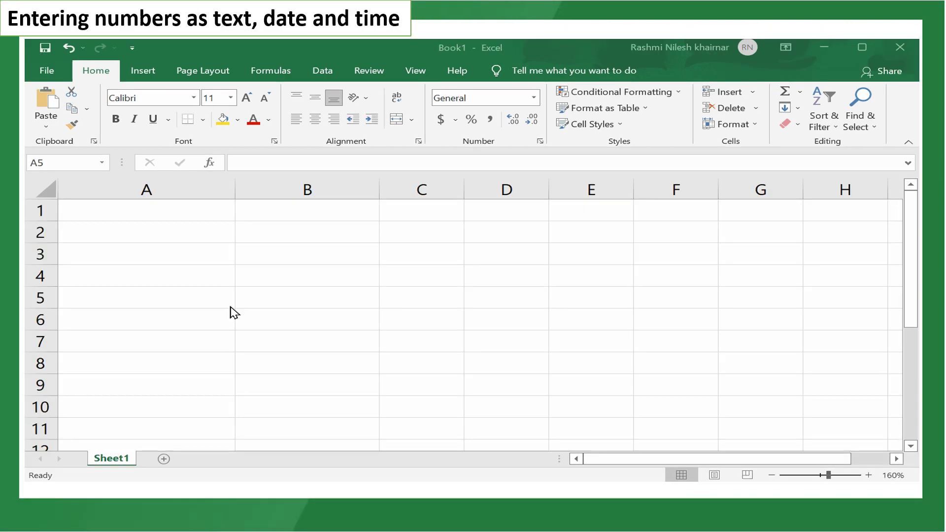
Enter '34 in A3 as text and check its number-stored-as-text error options
click(206, 292)
click(205, 260)
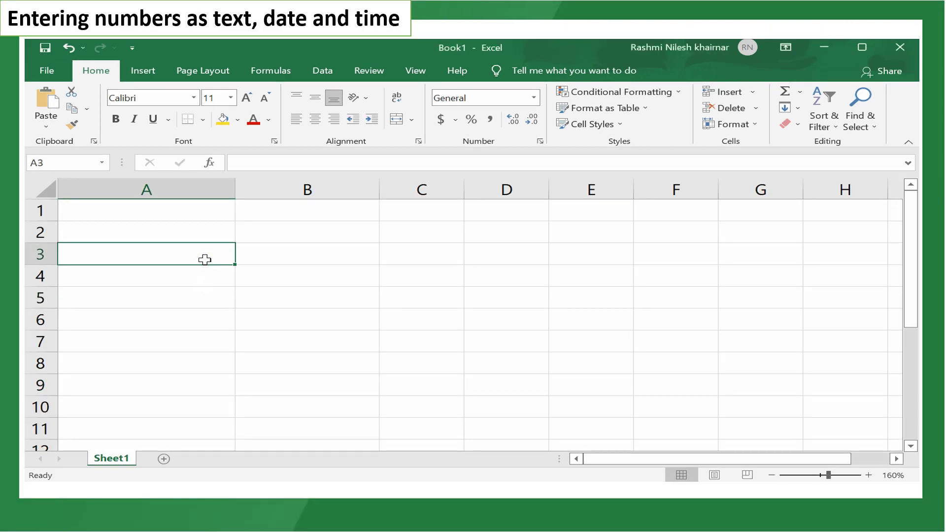
text(')
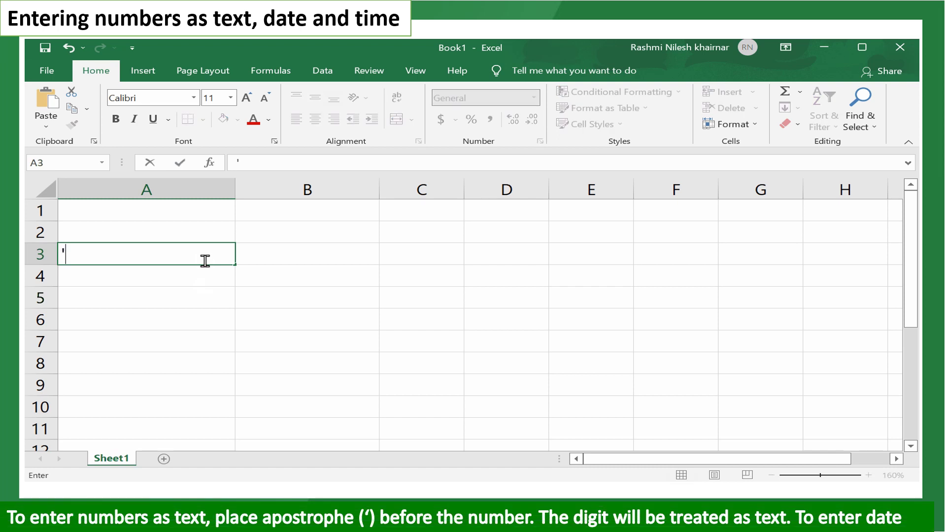
text(34)
key(Return)
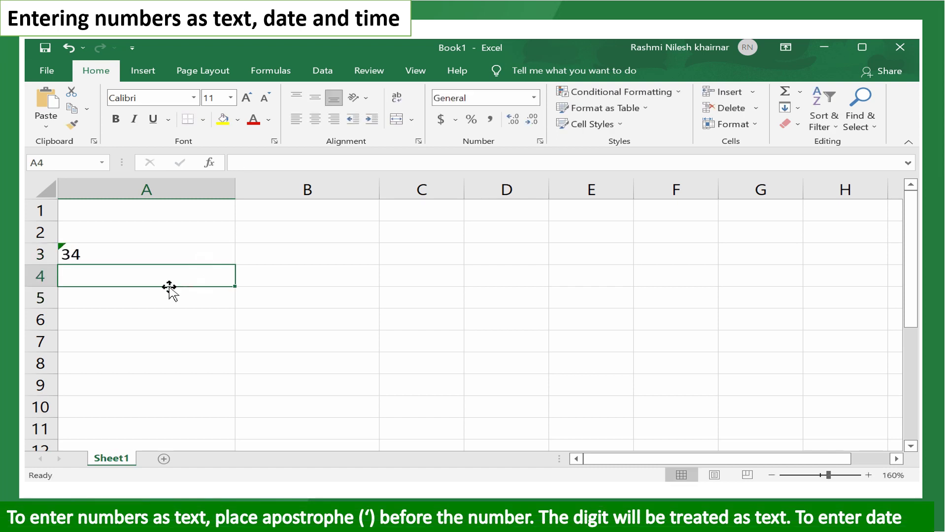
click(65, 245)
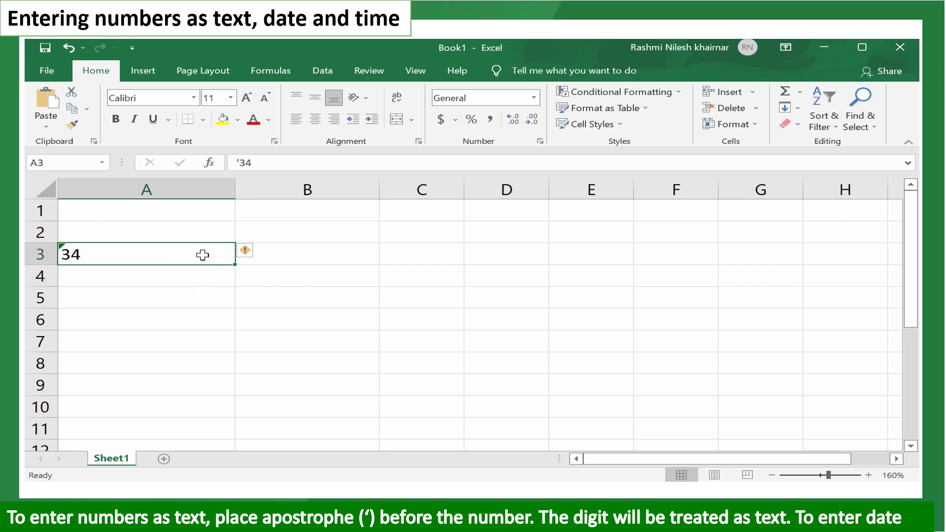
click(245, 252)
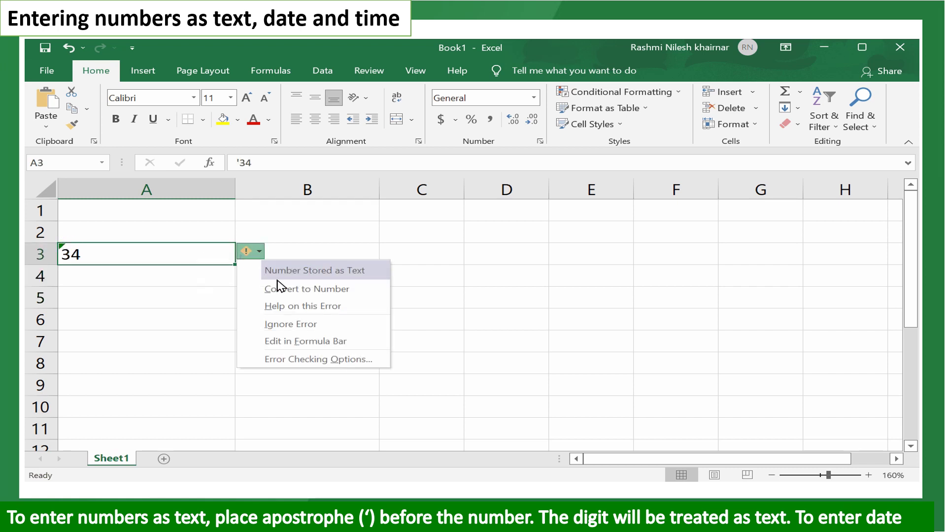
click(445, 281)
Enter the date 12/1/1988 in A5
click(184, 282)
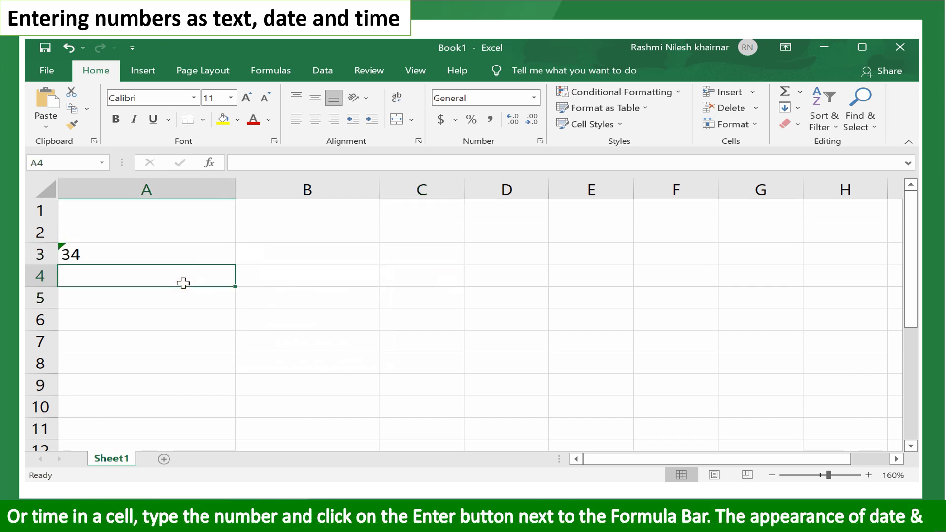
click(173, 304)
text(12/)
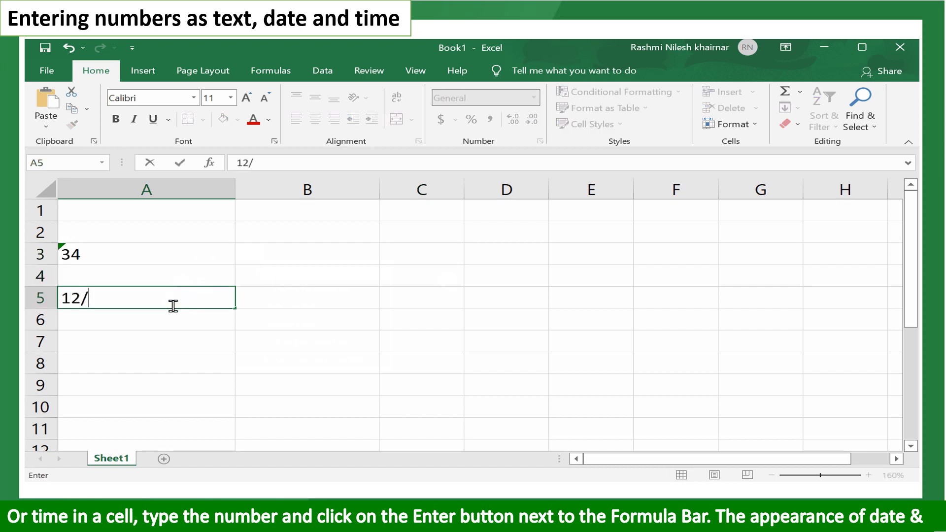
text(1/1988)
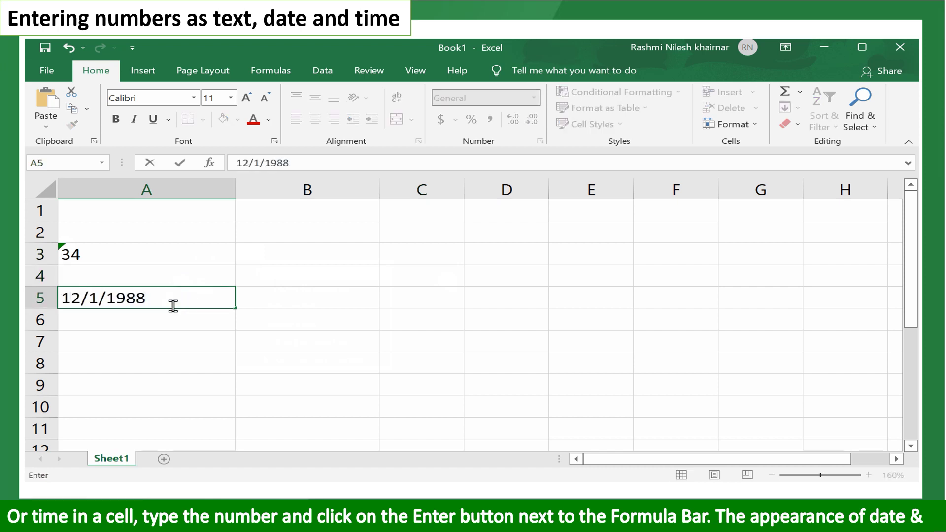
click(181, 163)
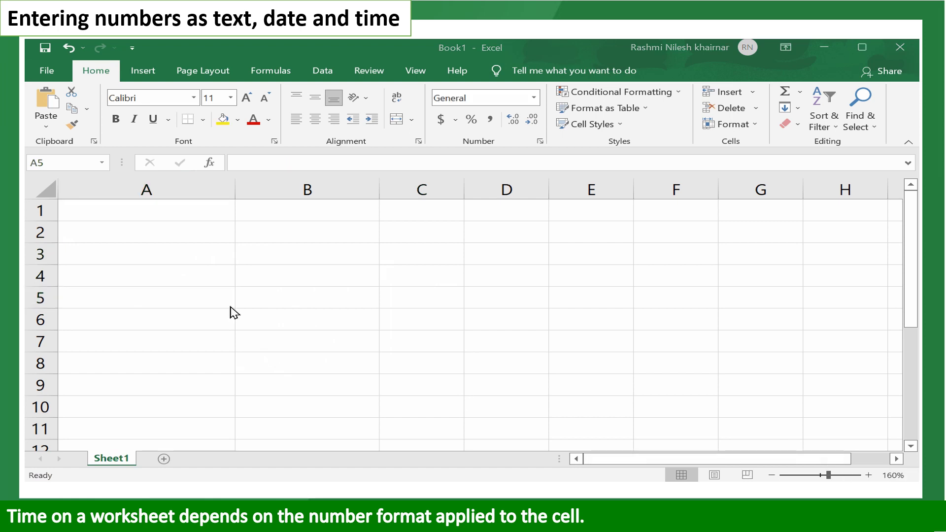
click(208, 294)
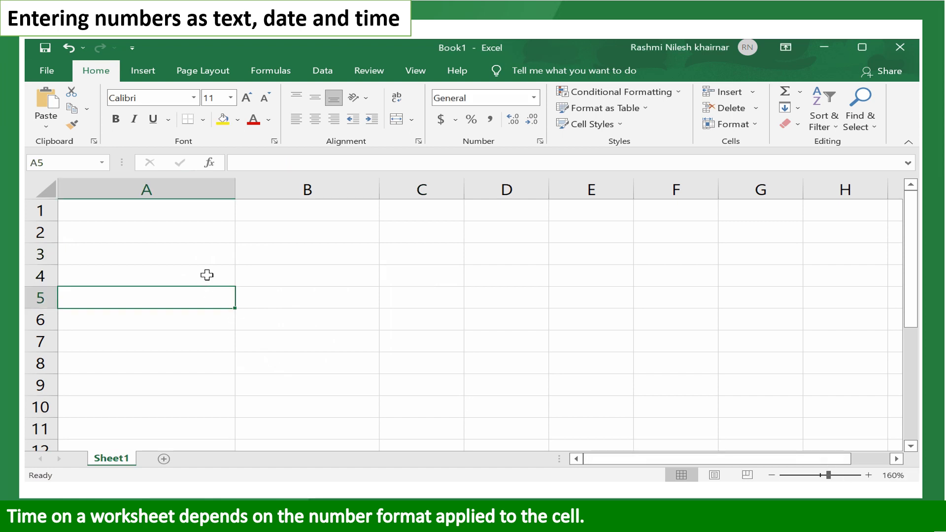
In Format Cells for A5, pick the Date category and the 14-Mar type
click(205, 260)
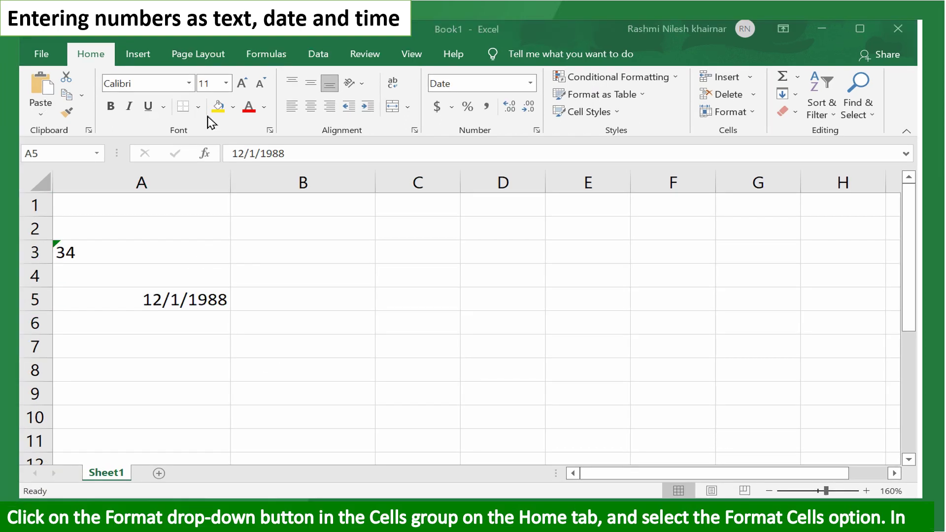
click(222, 297)
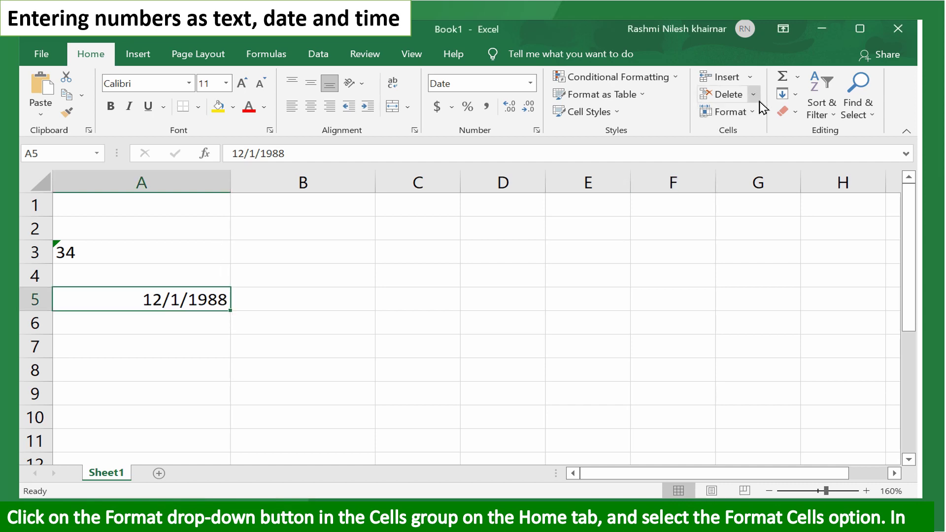
click(757, 119)
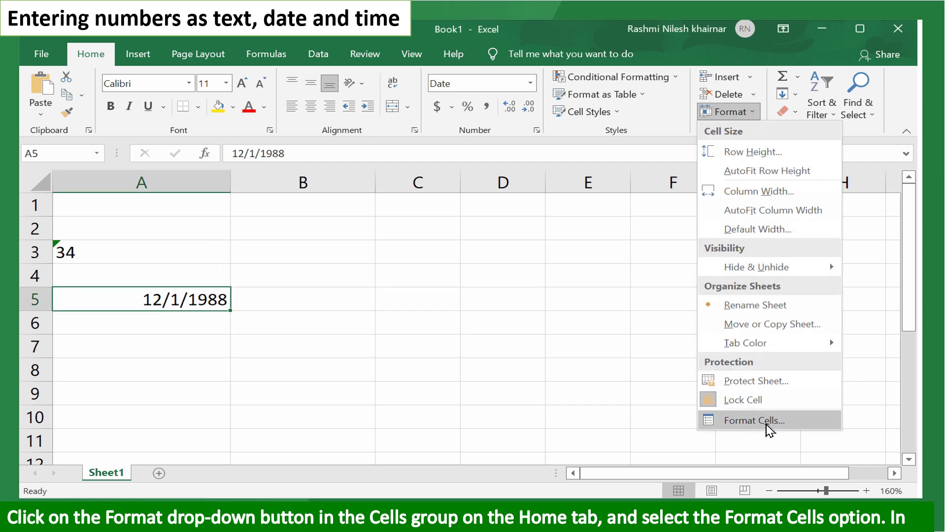
click(754, 420)
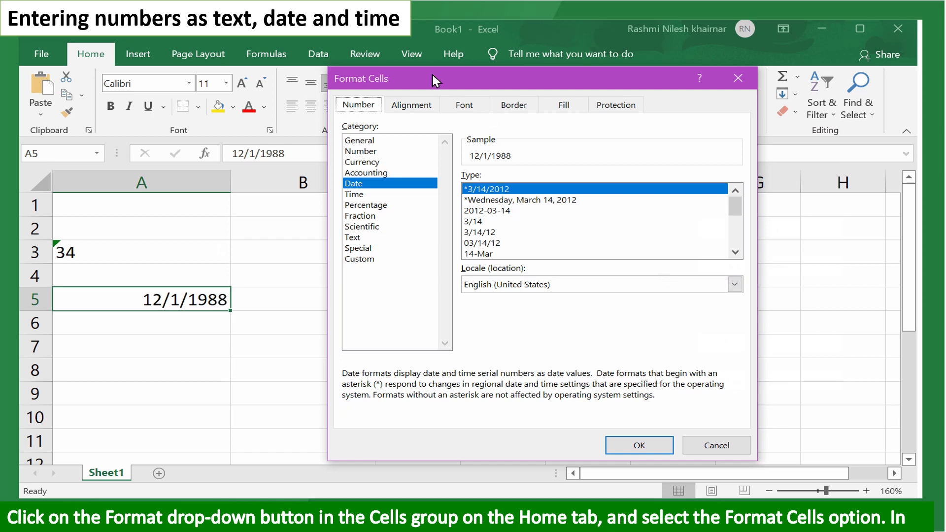
click(417, 105)
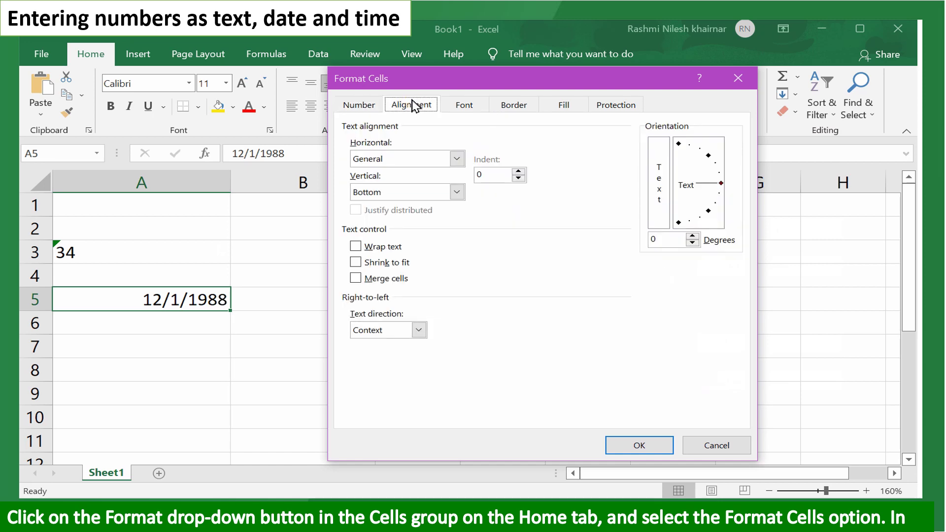
click(364, 109)
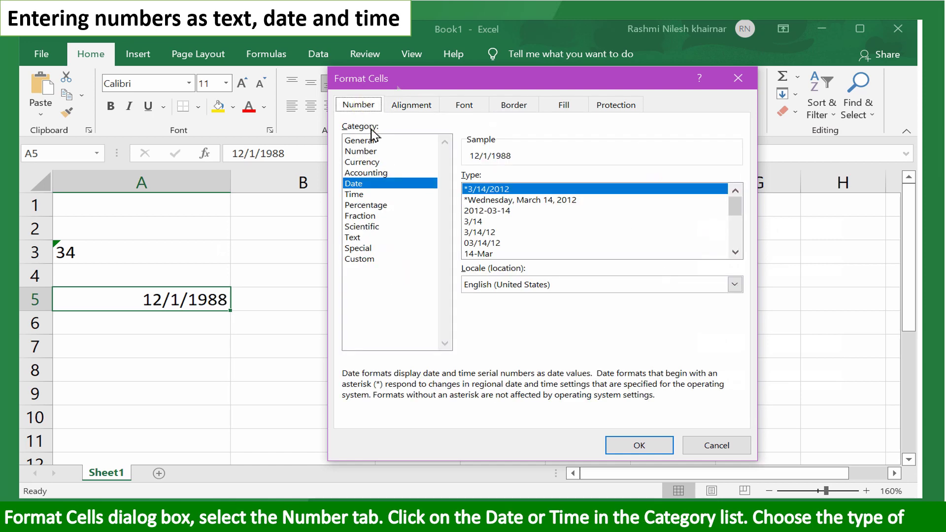
click(373, 141)
click(370, 109)
click(378, 185)
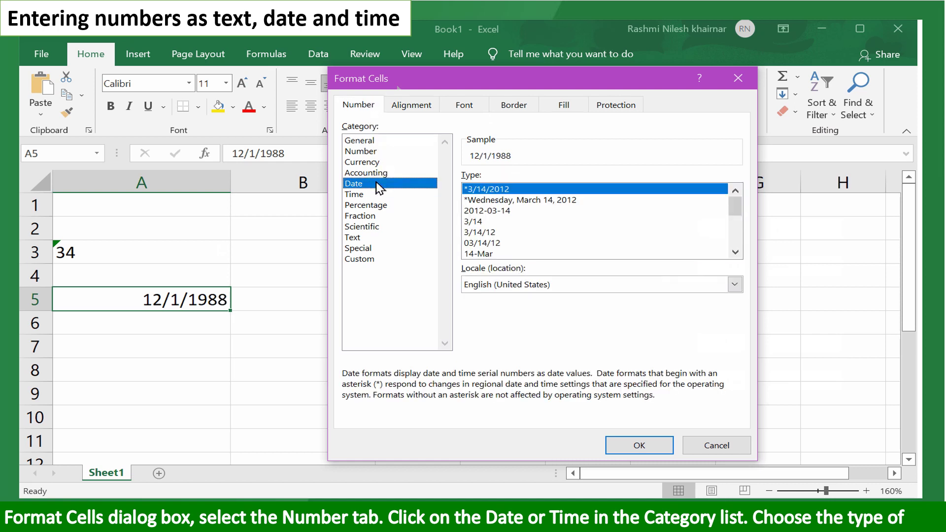
click(495, 254)
Apply the 14-Mar format and edit A5 to read 12/1/1988 1:30am
click(639, 445)
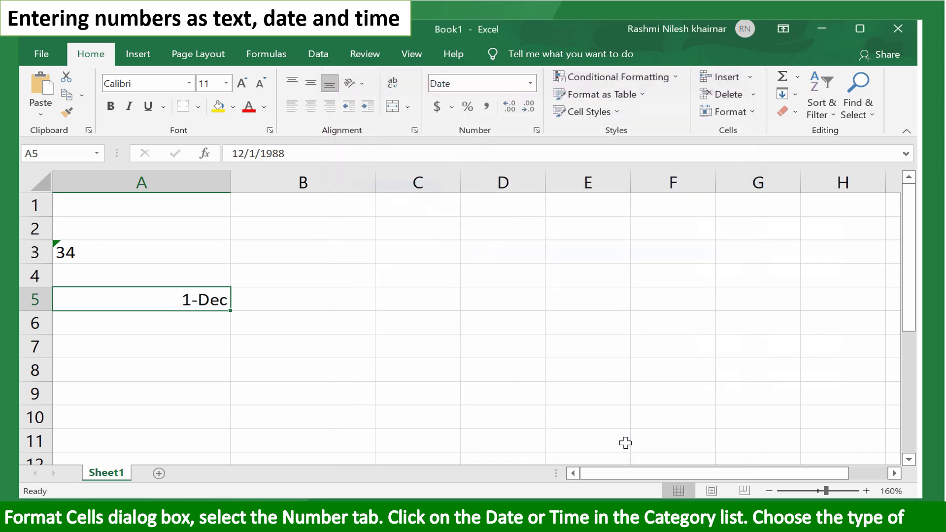
click(250, 314)
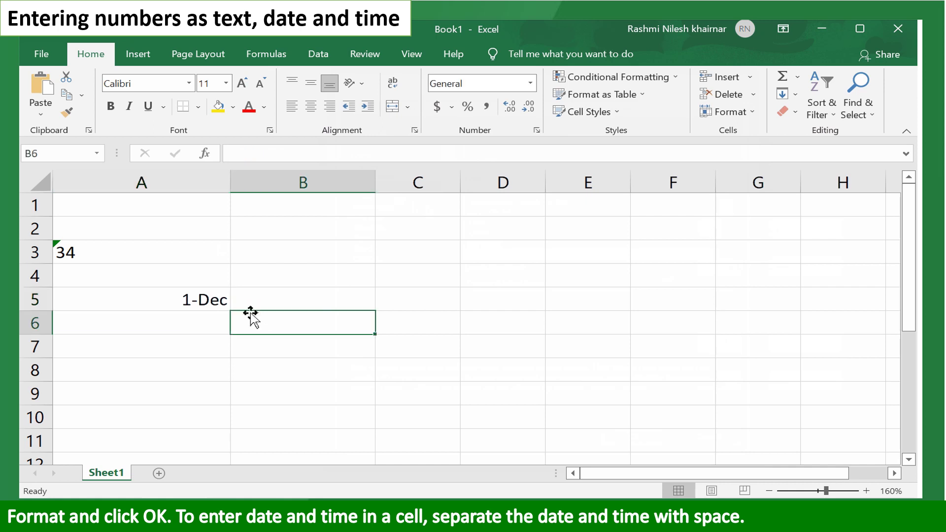
double_click(220, 298)
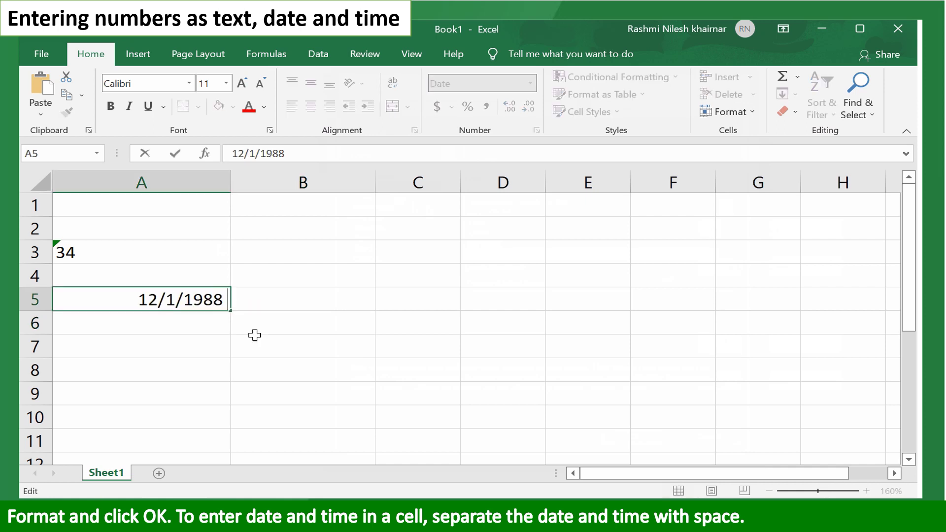
text(1:30am)
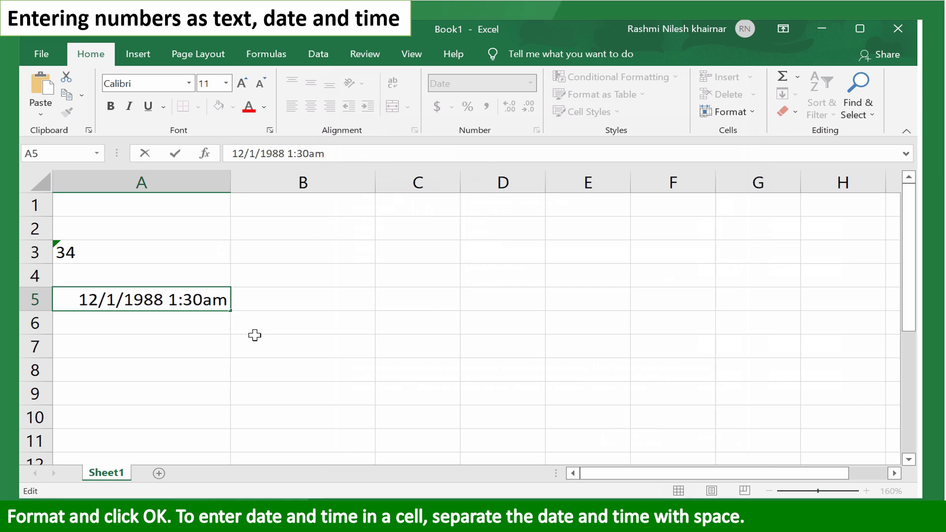
click(255, 337)
click(199, 308)
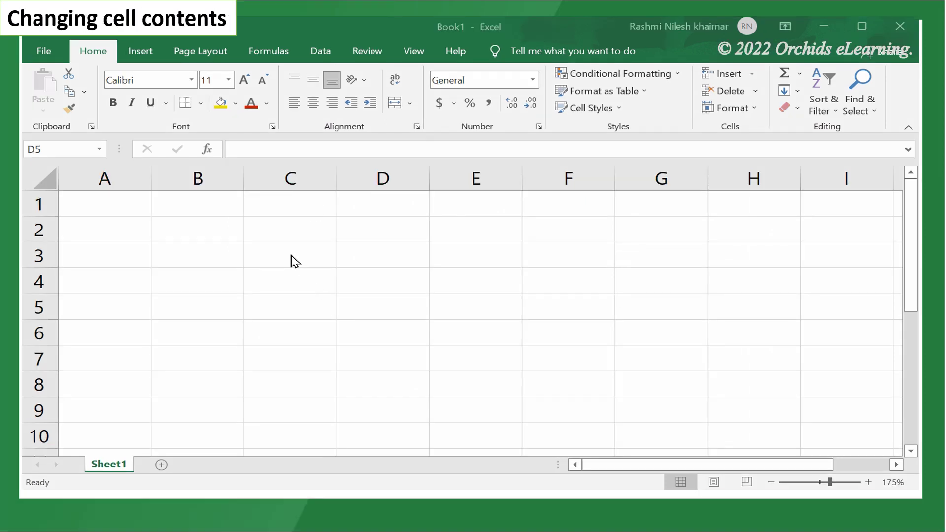
Enter headings Name and Number in C3:D3, a student name in C4 and 23 in D4
click(290, 253)
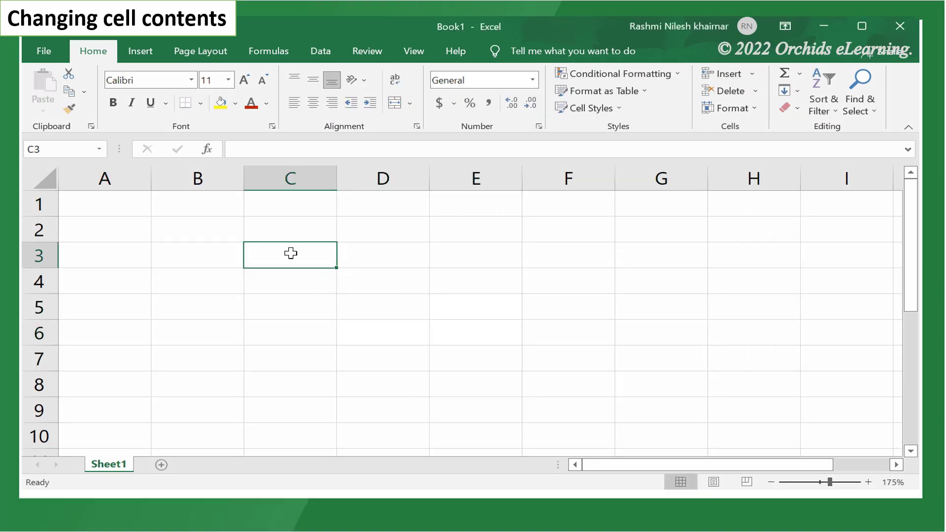
text(NA)
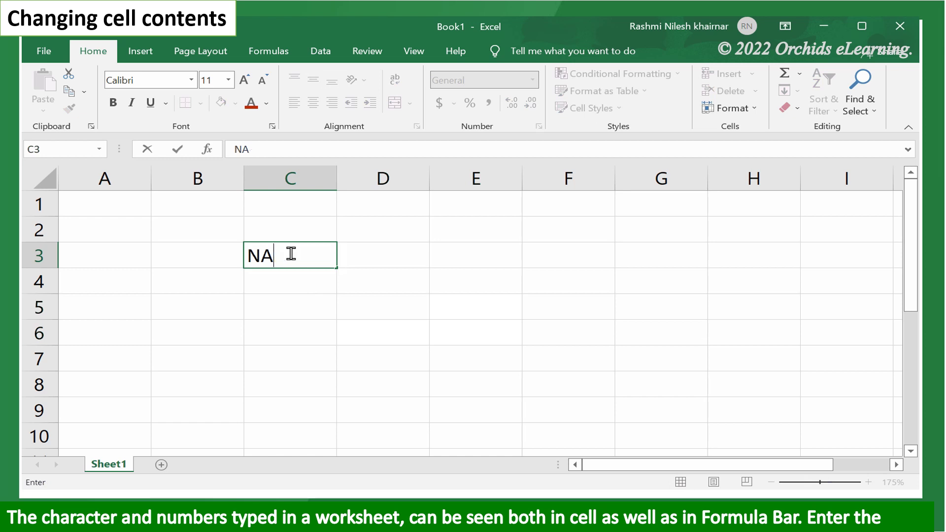
key(BackSpace)
text(ame)
key(Tab)
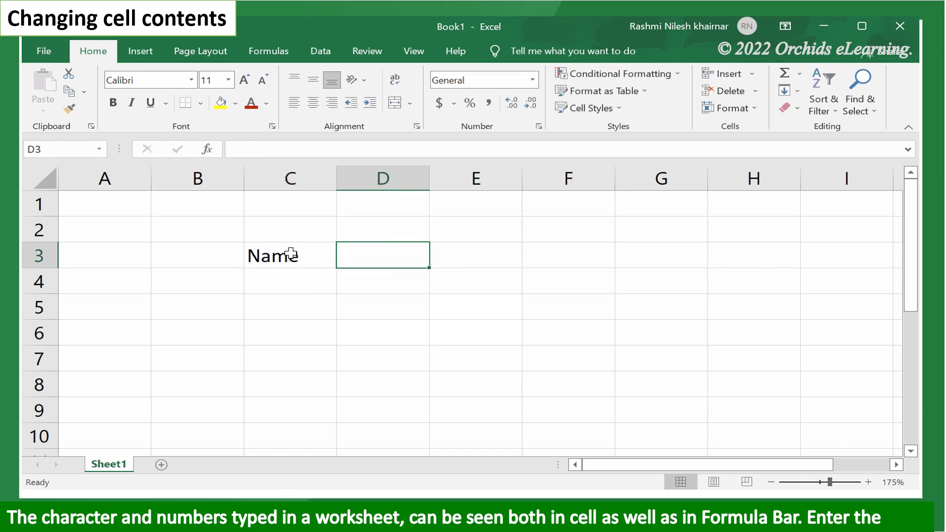
text(Number)
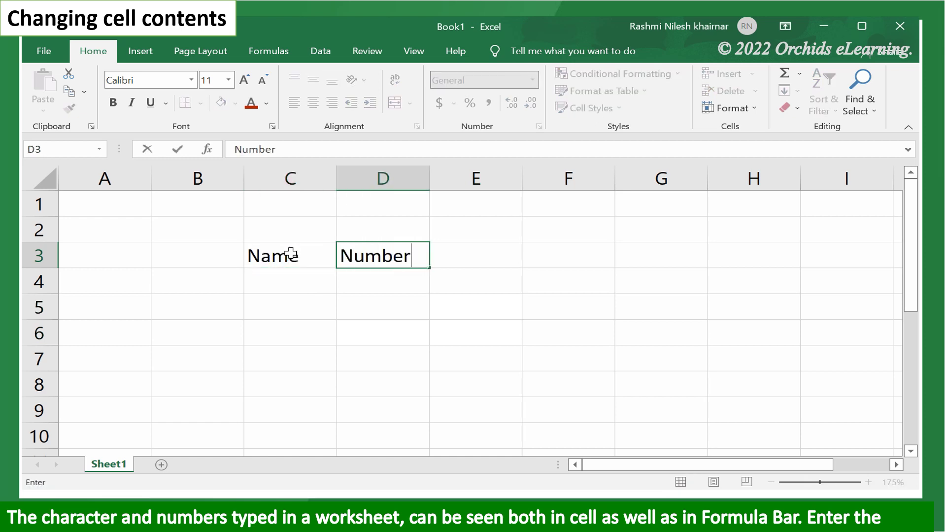
click(284, 285)
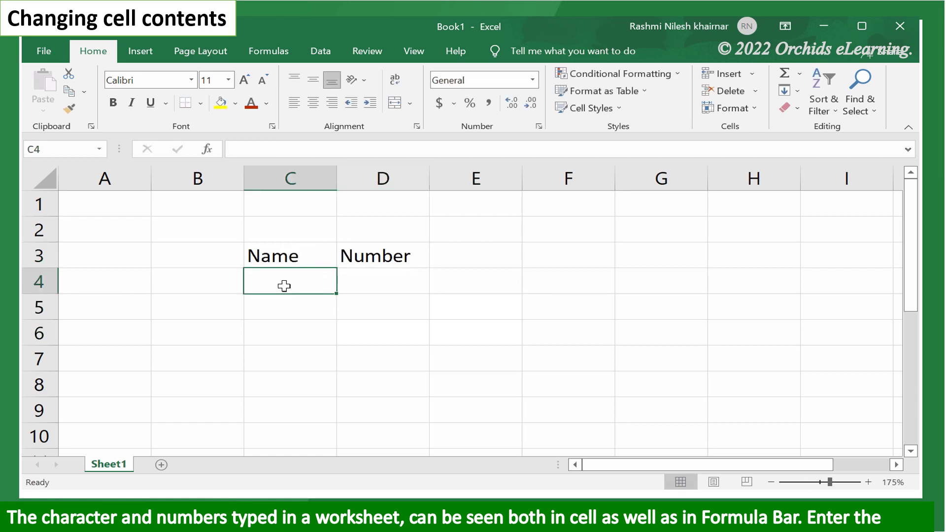
text(Rohit)
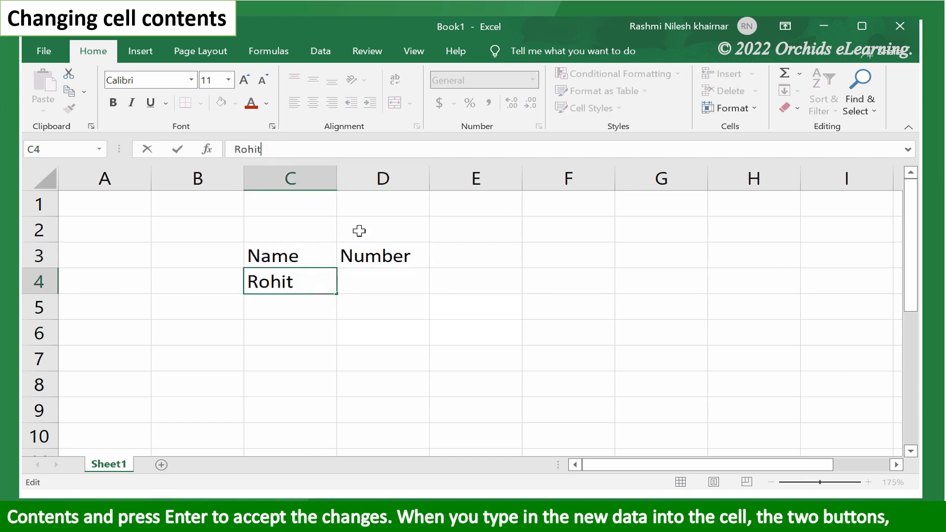
click(369, 277)
text(23)
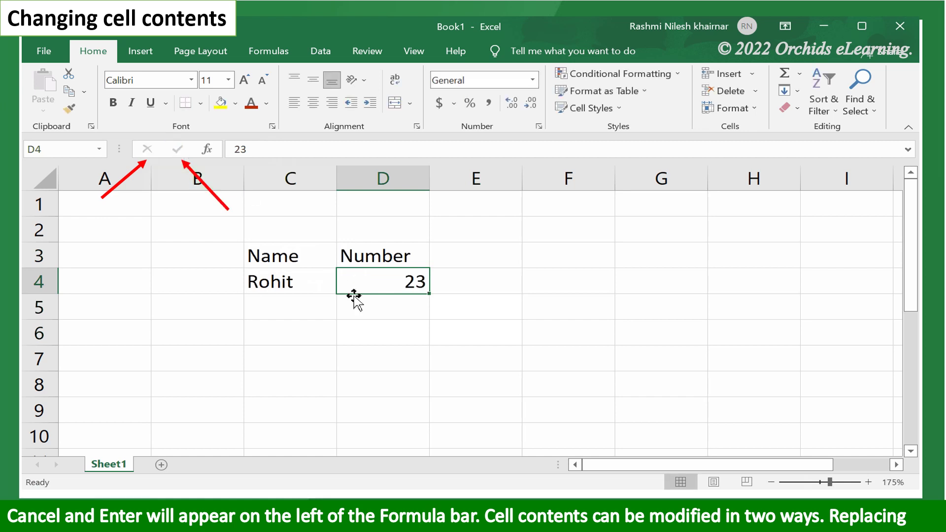
Overwrite the name in C4 with a different student's name
click(330, 303)
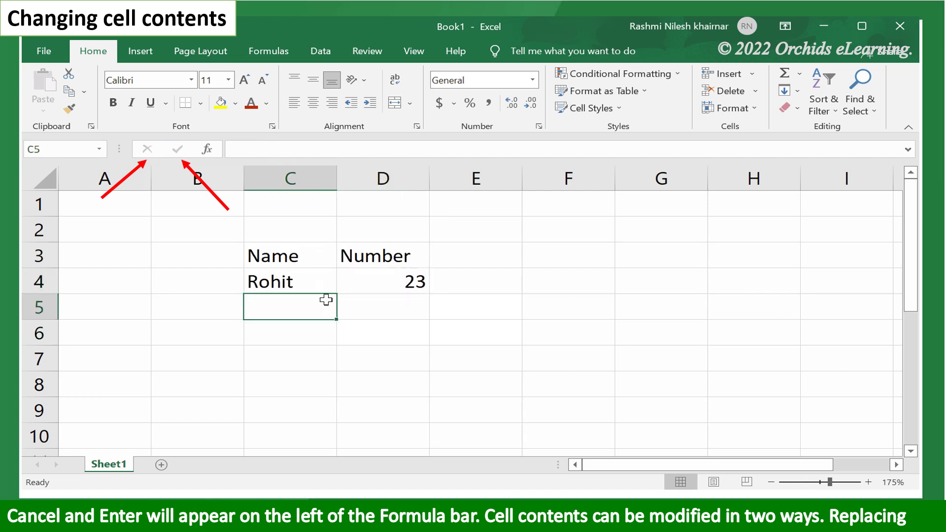
click(316, 283)
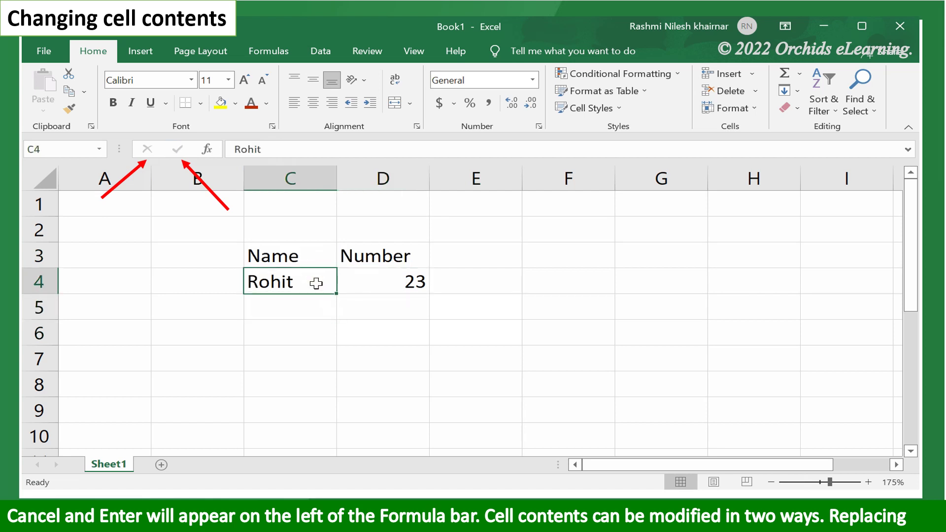
text(R)
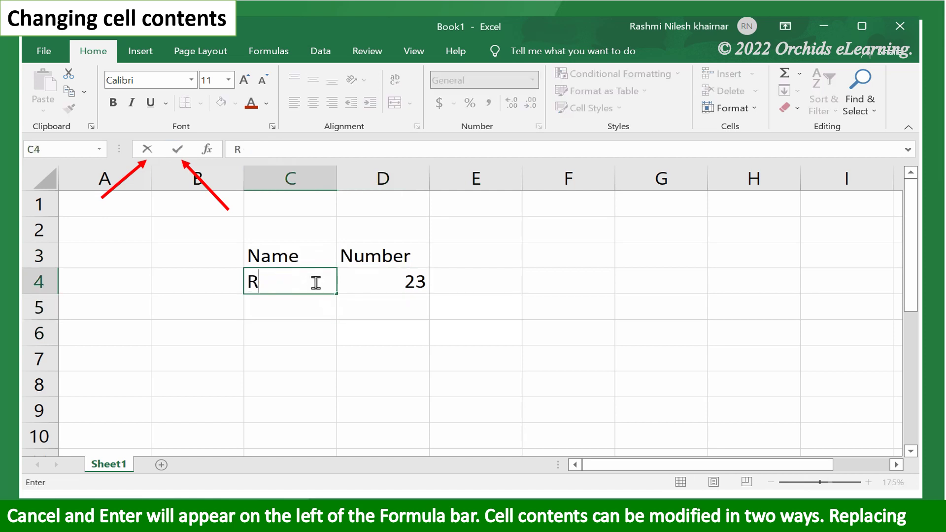
text(ima)
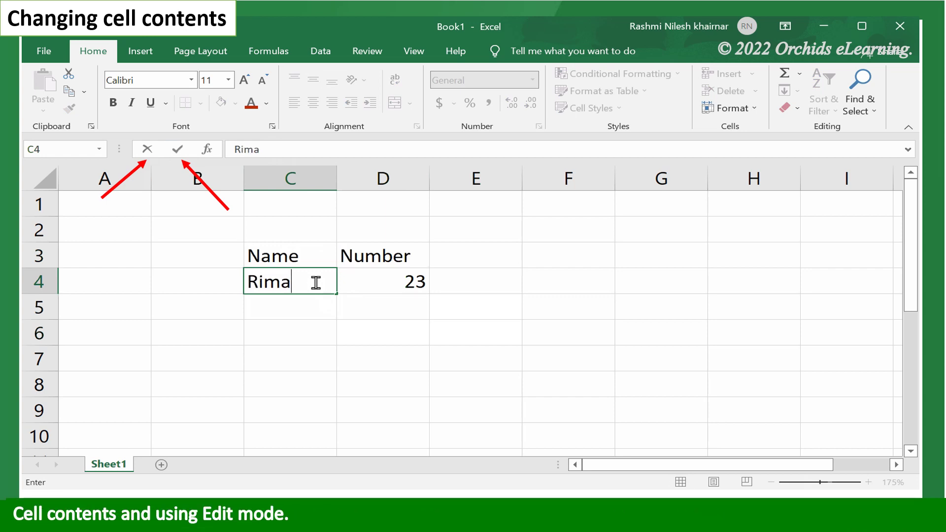
click(335, 321)
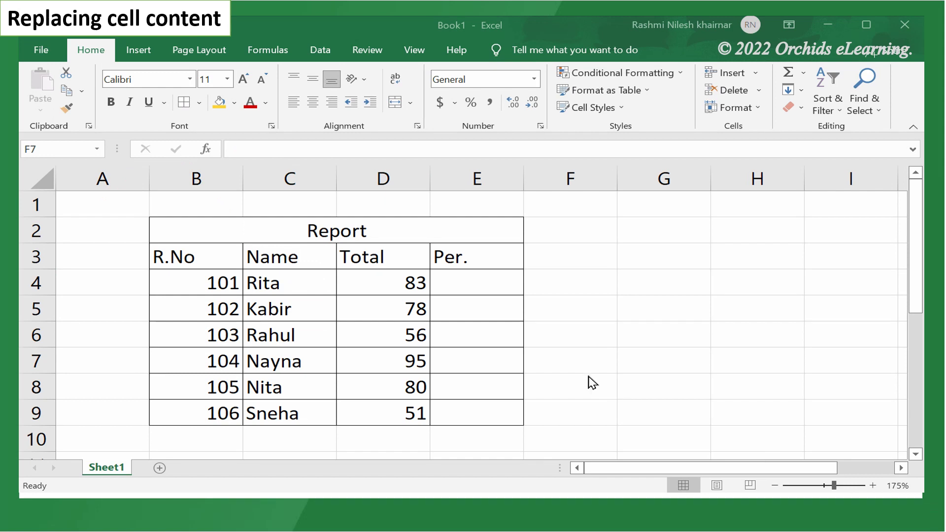
Select cells F3, G3, F7, E10 and F8 around the Report table
click(584, 379)
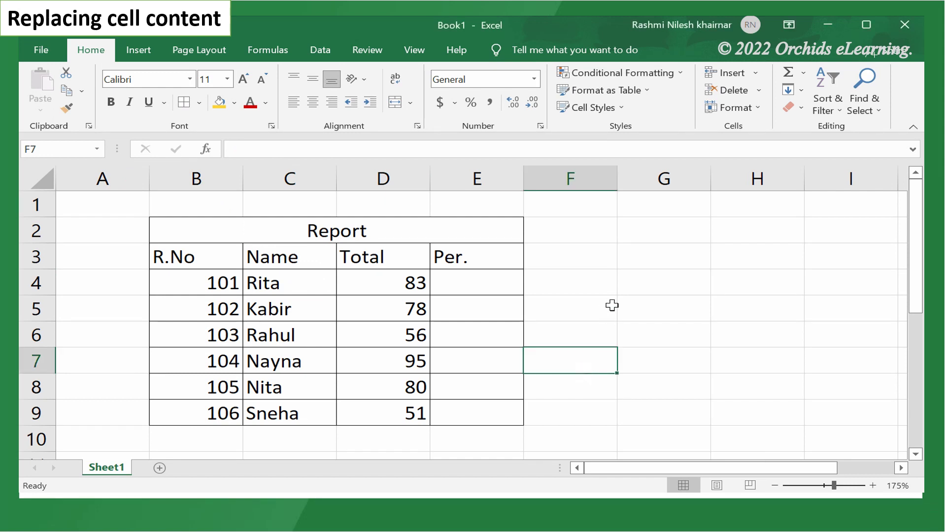
click(596, 263)
click(653, 266)
click(572, 370)
click(459, 440)
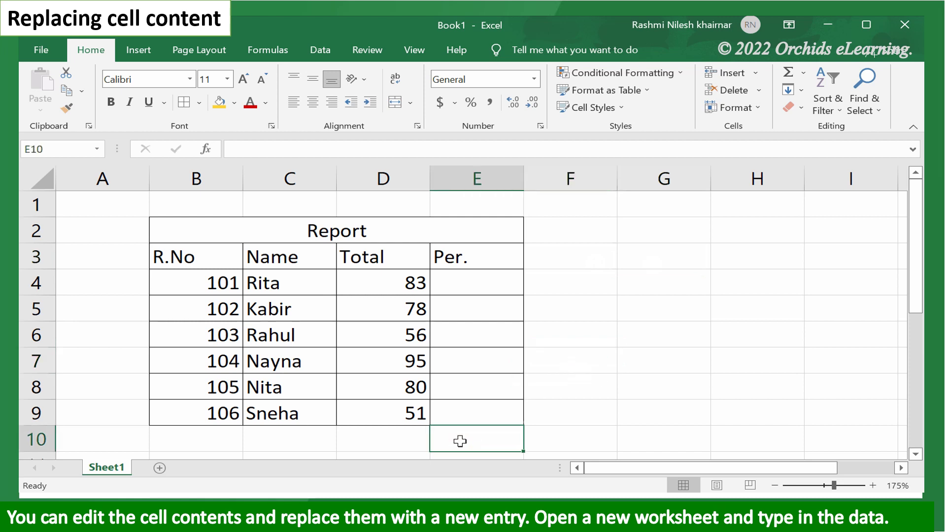
click(575, 380)
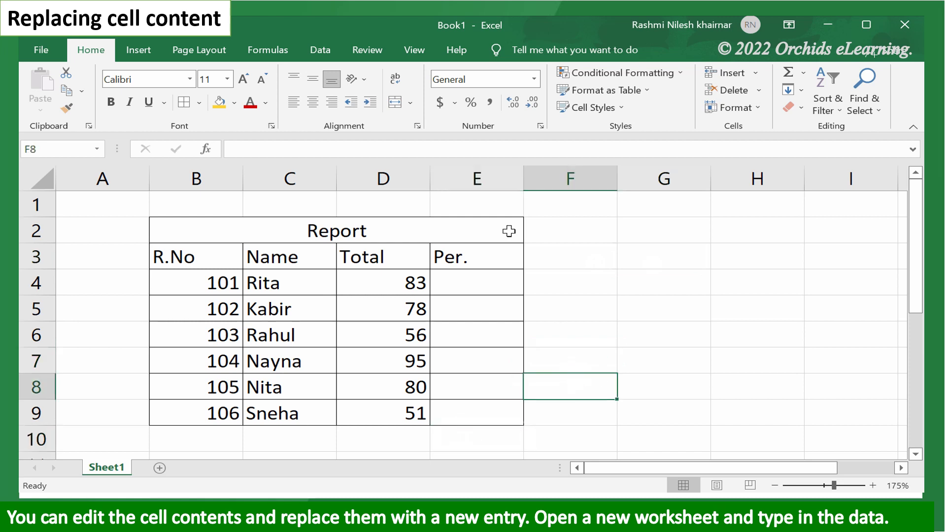
Change the total in D6 from 56 to 65
click(389, 333)
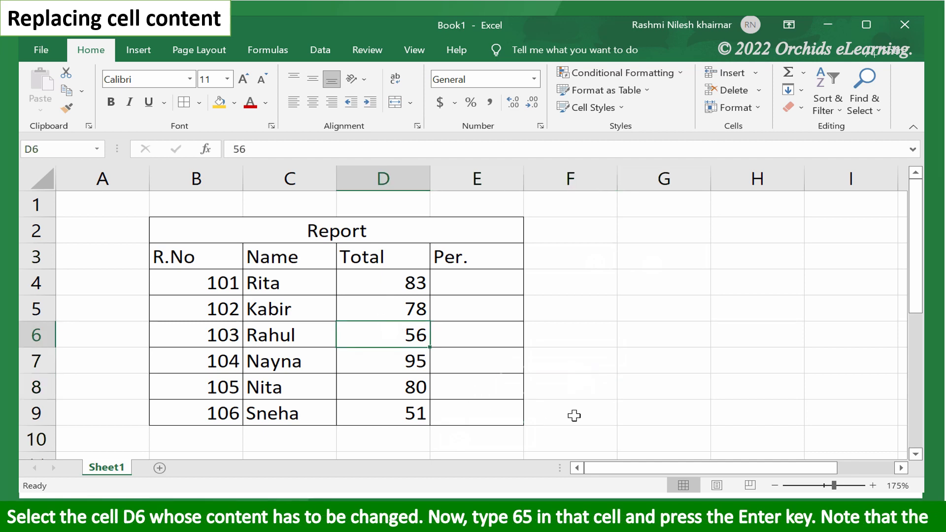
click(316, 150)
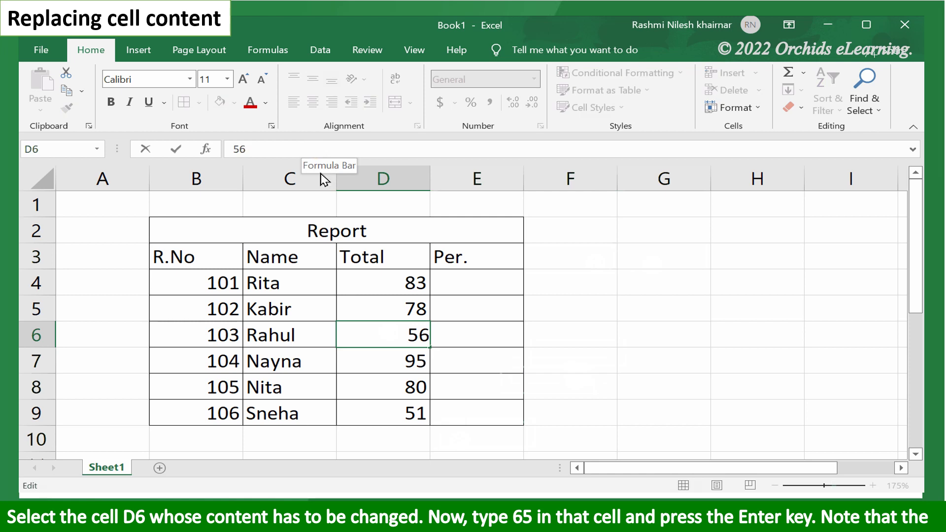
click(463, 354)
key(Up)
key(Left)
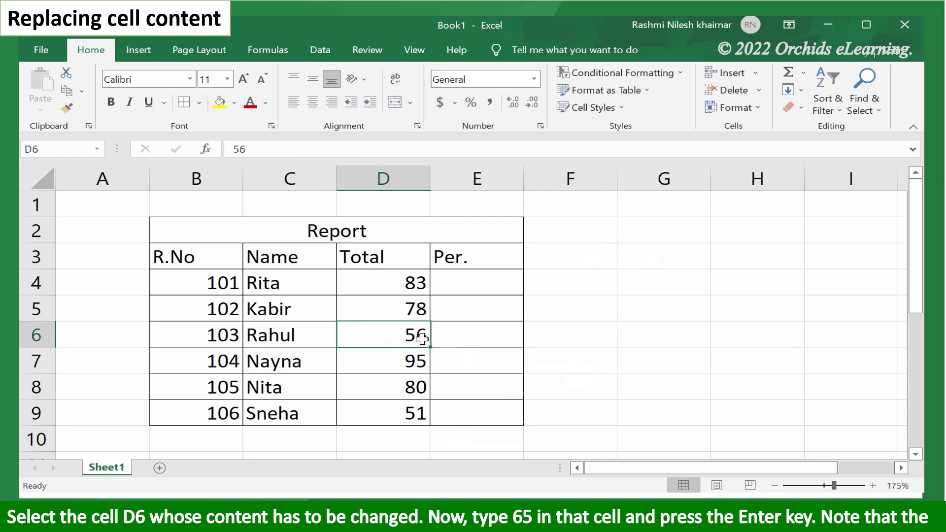
text(65)
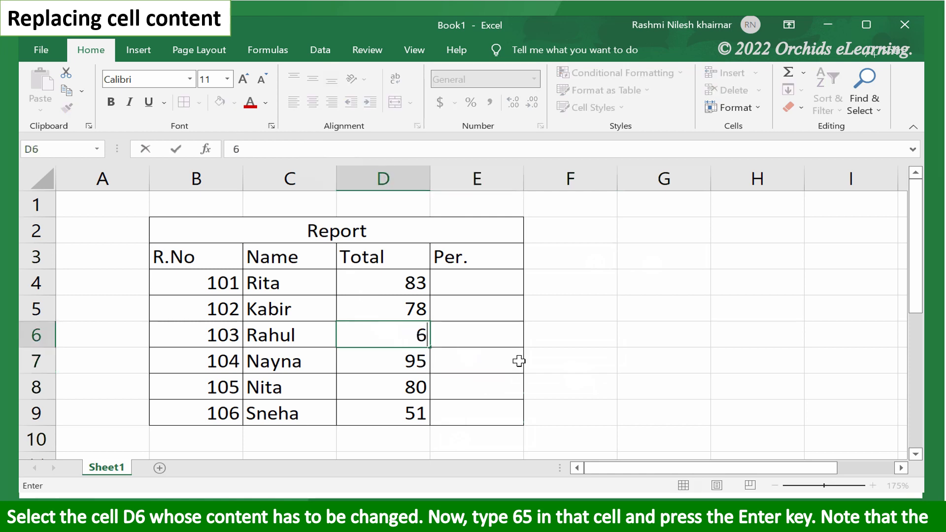
key(Return)
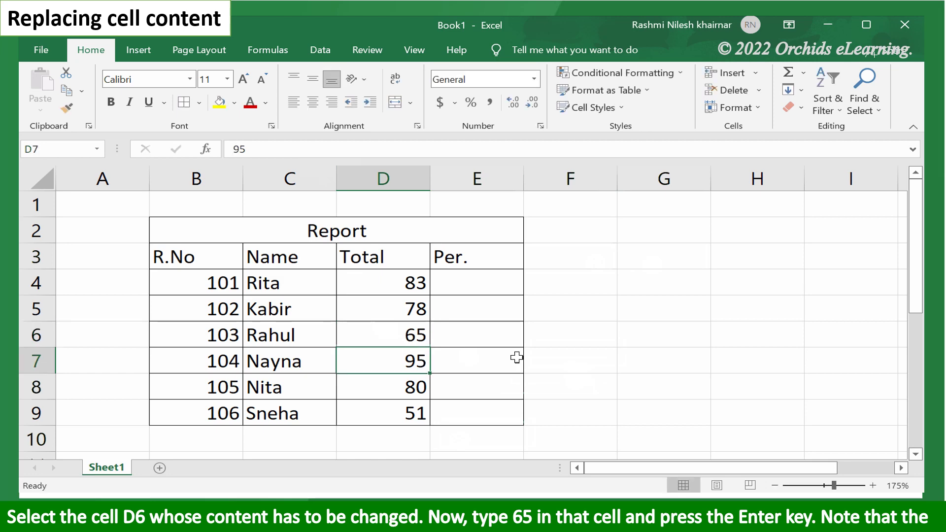
click(418, 337)
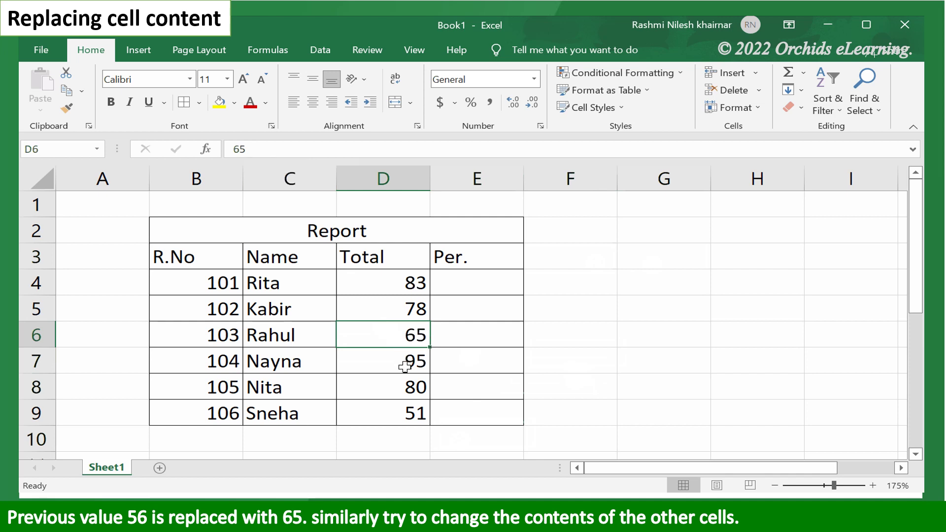
Set the totals in D8 to 76 and D9 to 67
click(402, 387)
text(76)
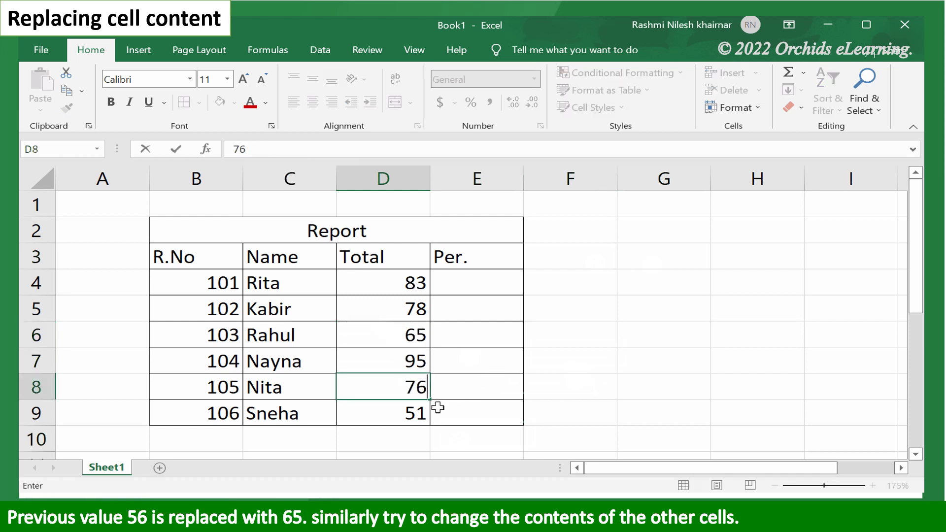
key(Return)
text(67)
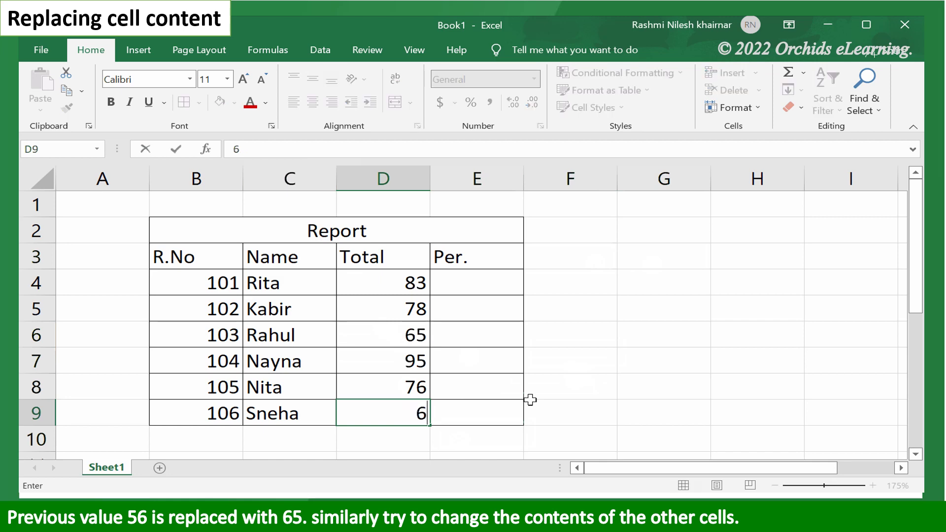
click(573, 401)
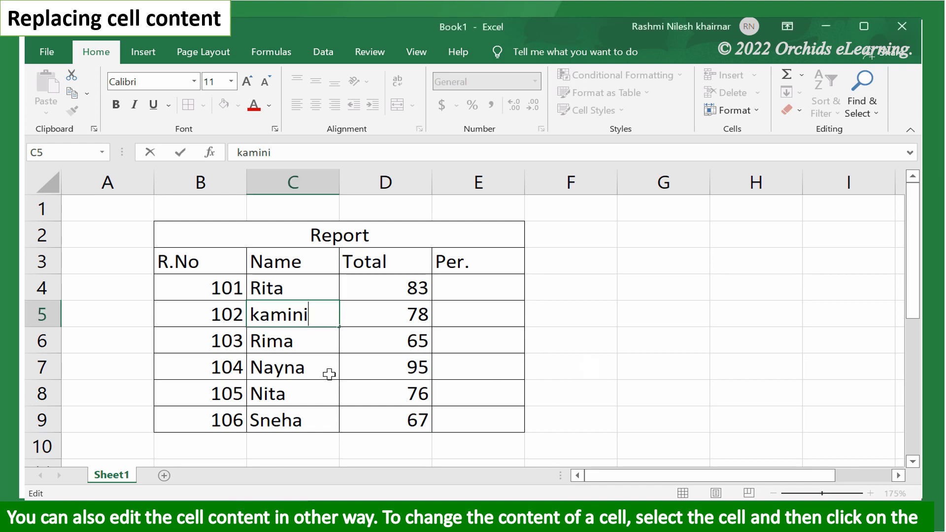
Edit D8 in the formula bar so the total reads 86 instead of 76
click(377, 388)
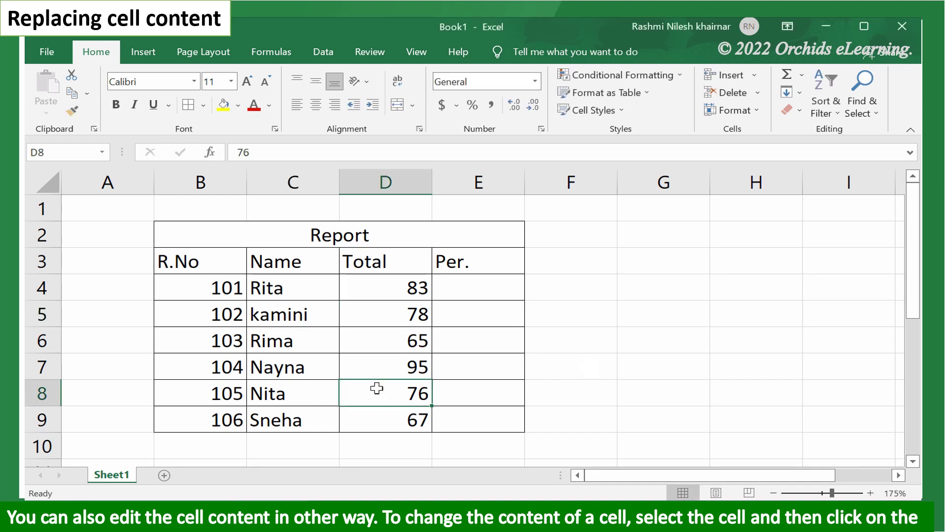
click(284, 153)
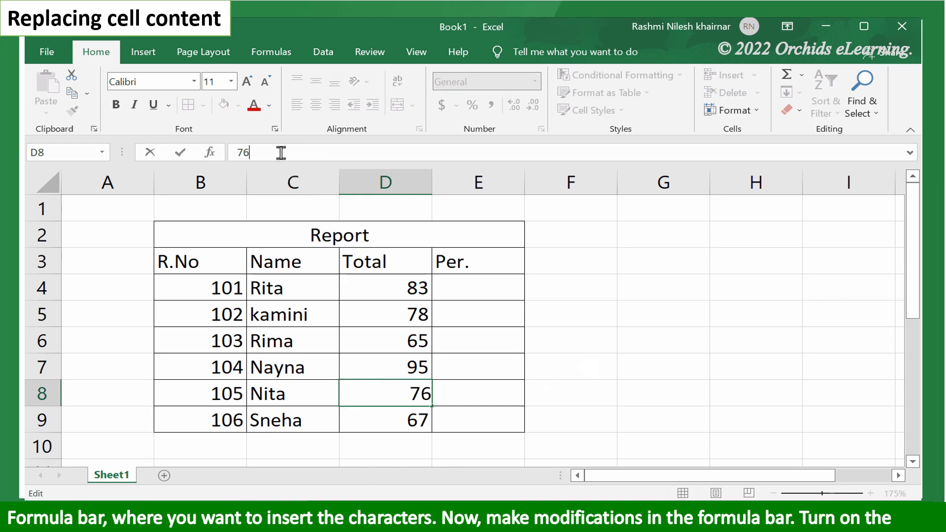
key(BackSpace)
key(BackSpace)
text(886)
key(Return)
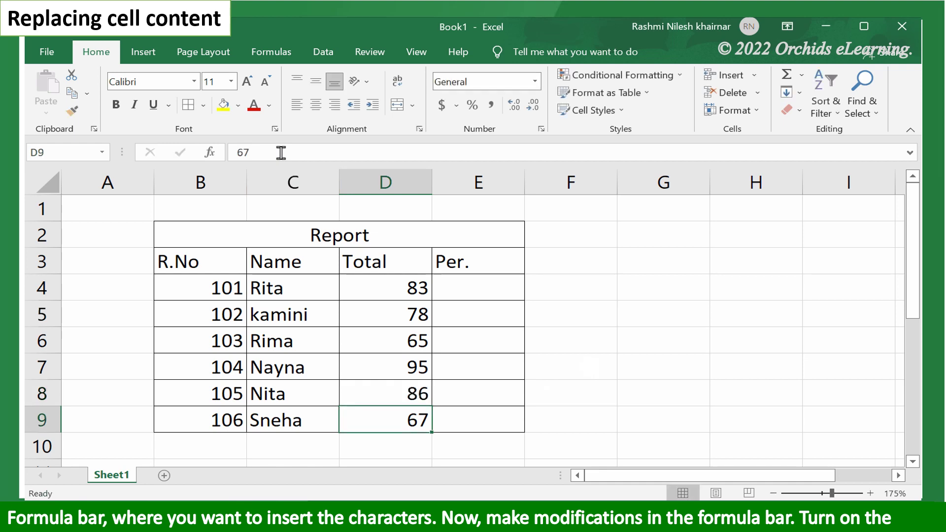
Overtype the D9 total 67 with 56 in overtype mode
double_click(402, 422)
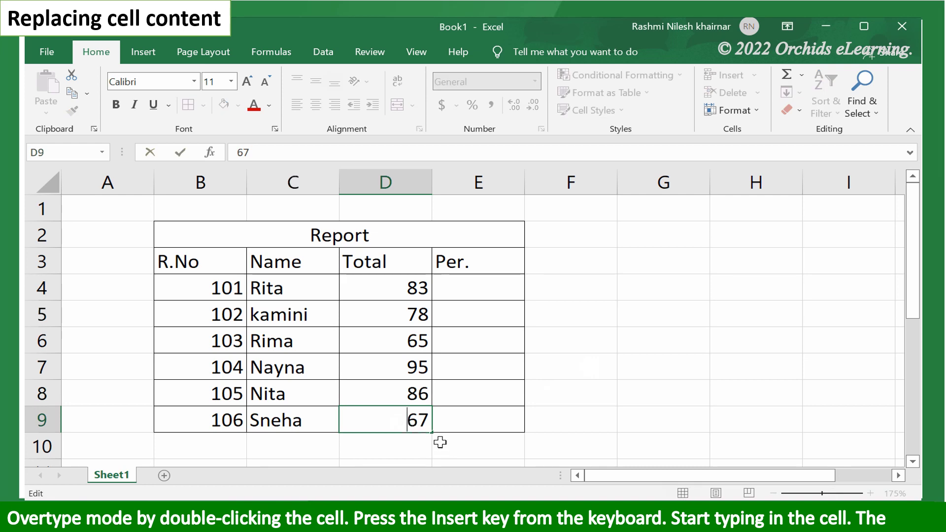
key(Insert)
text(56)
Begin overtyping the C9 name with a new student's name
double_click(254, 418)
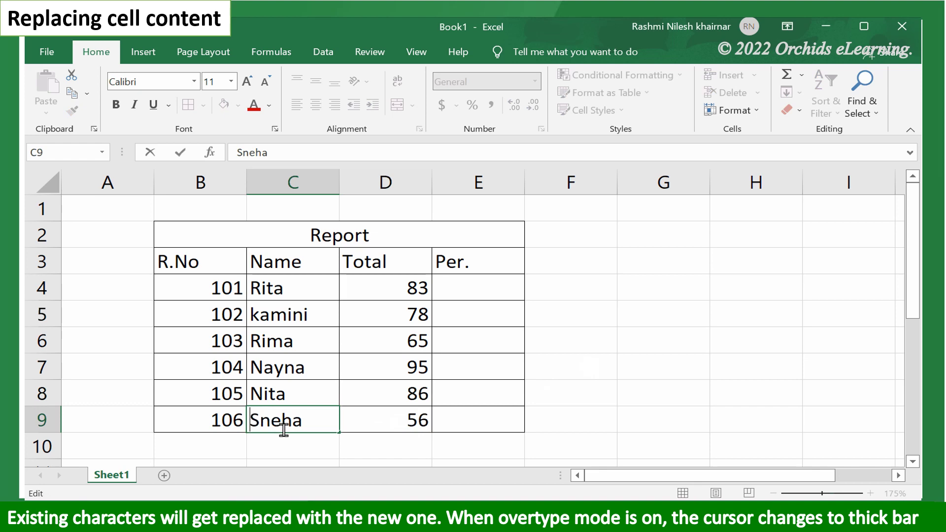
key(Insert)
text(s)
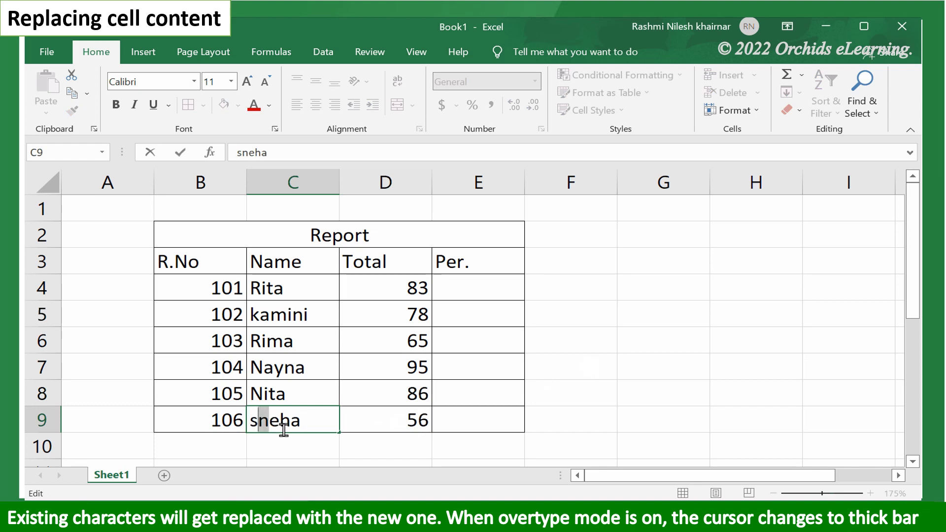
text(mita)
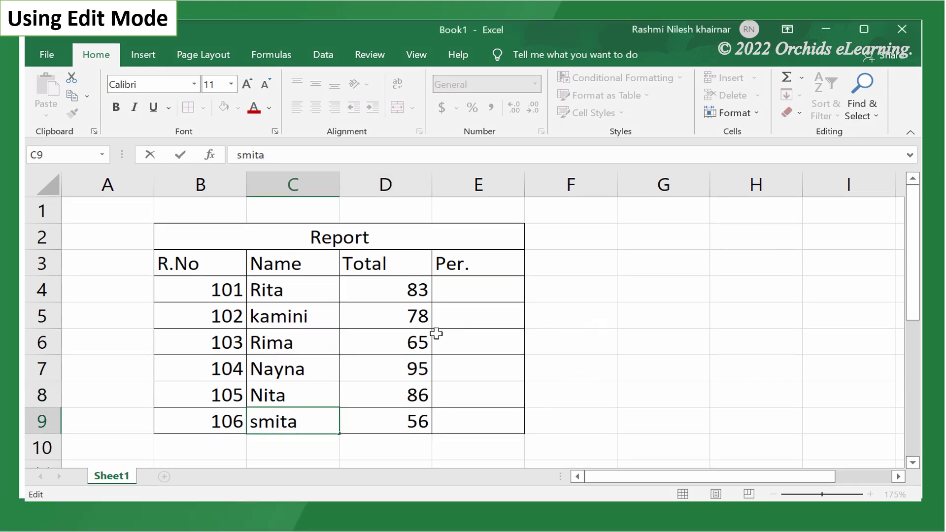
Commit smita in C9, then replace Rima's total 65 in D6 with 78
click(411, 340)
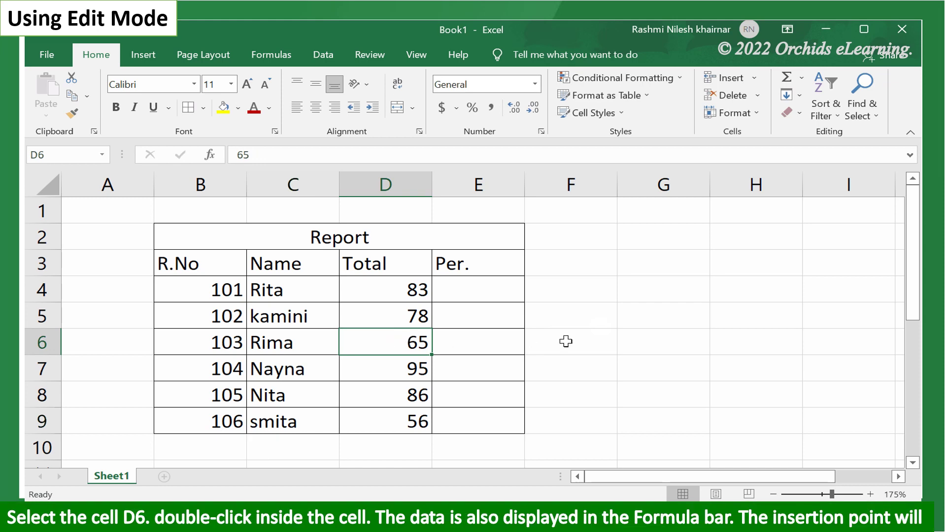
double_click(400, 337)
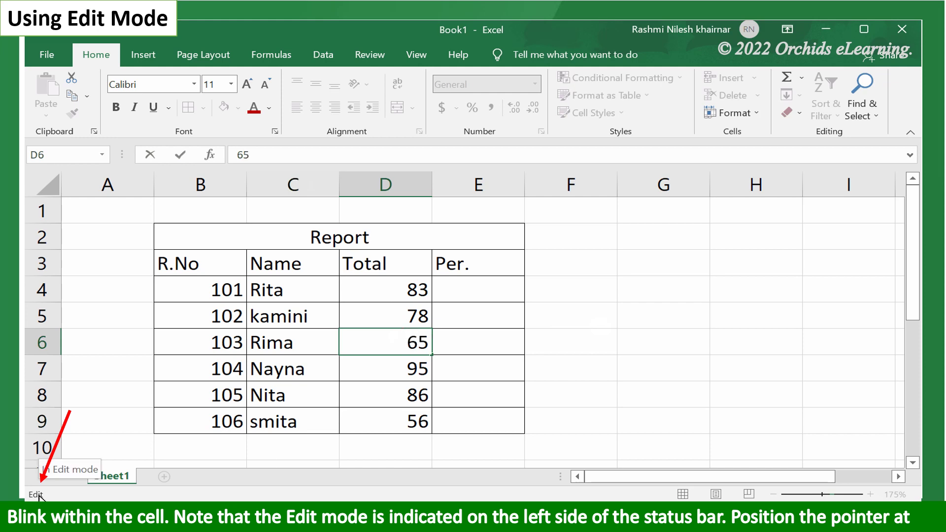
double_click(418, 343)
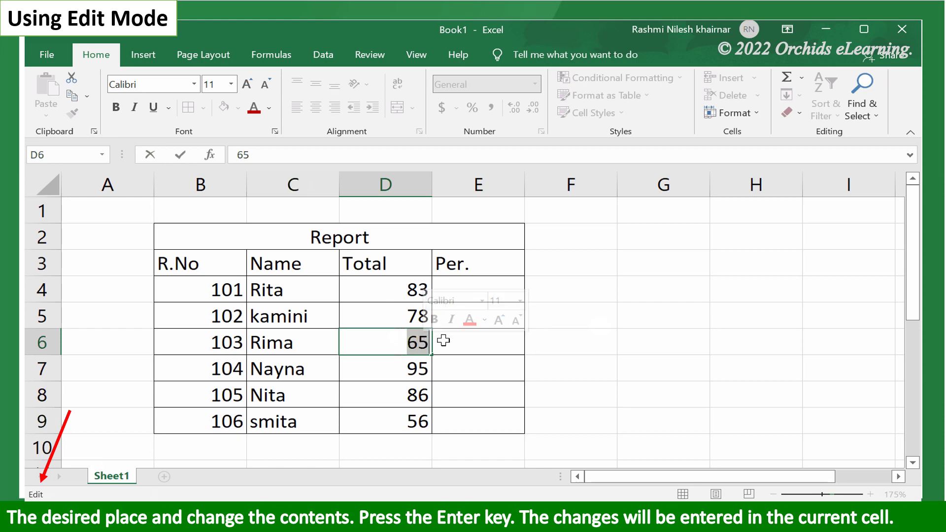
text(78)
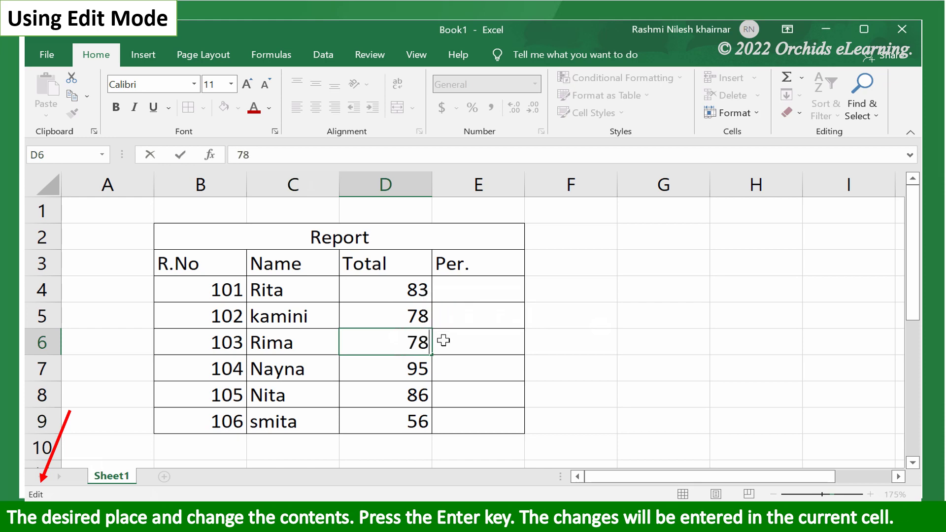
key(Return)
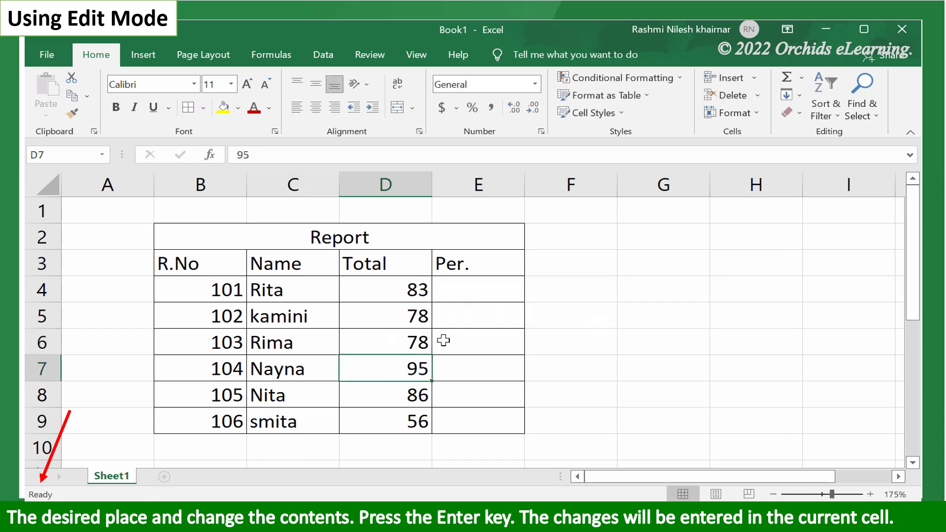
click(401, 341)
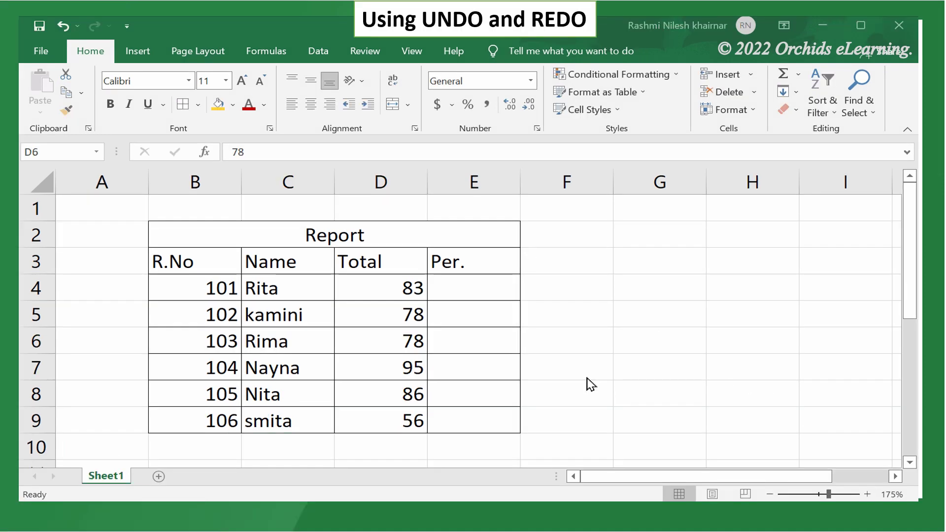
click(409, 339)
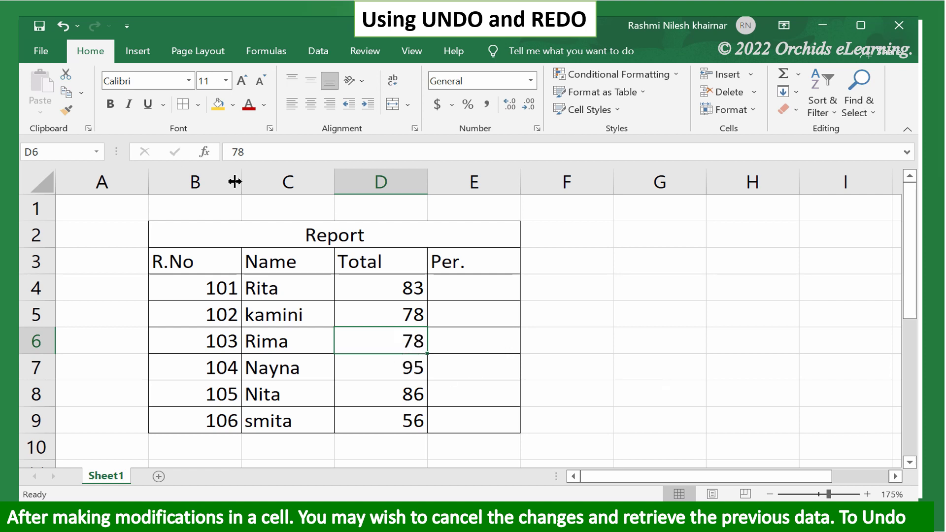
click(62, 26)
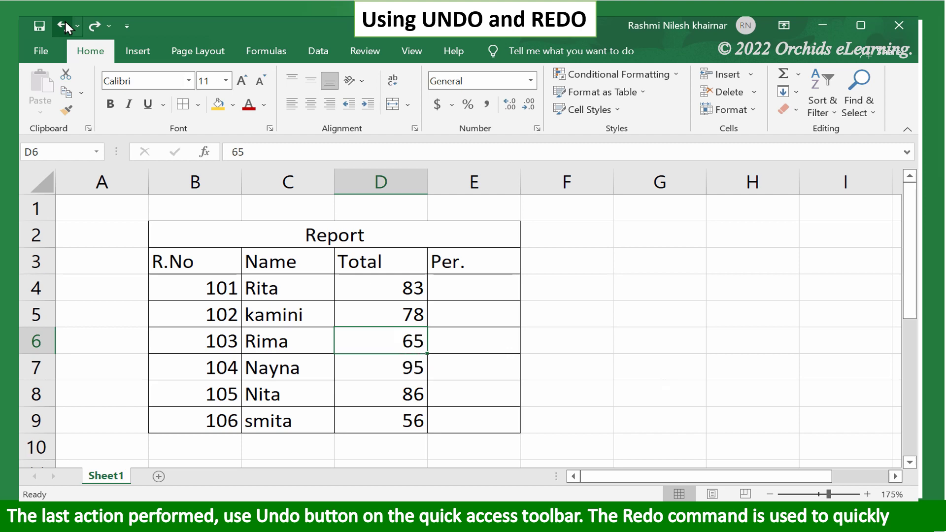
click(94, 26)
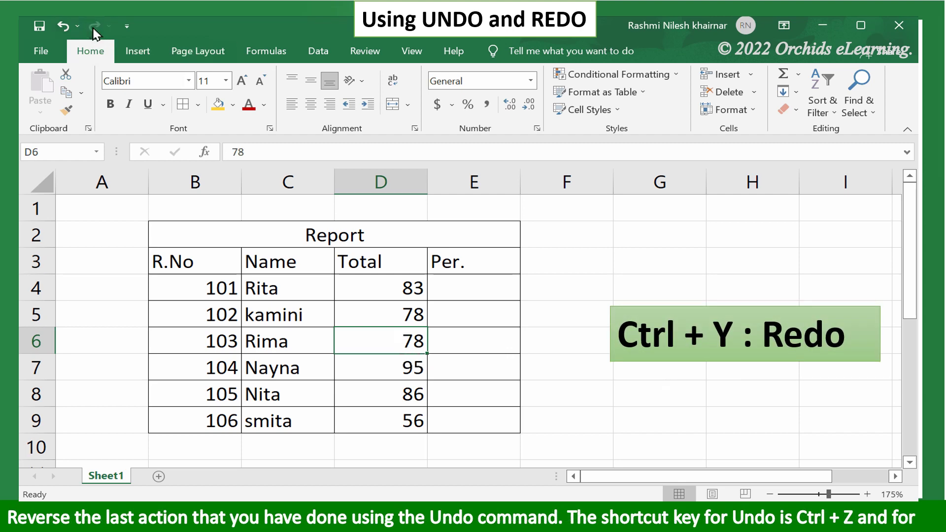
click(64, 28)
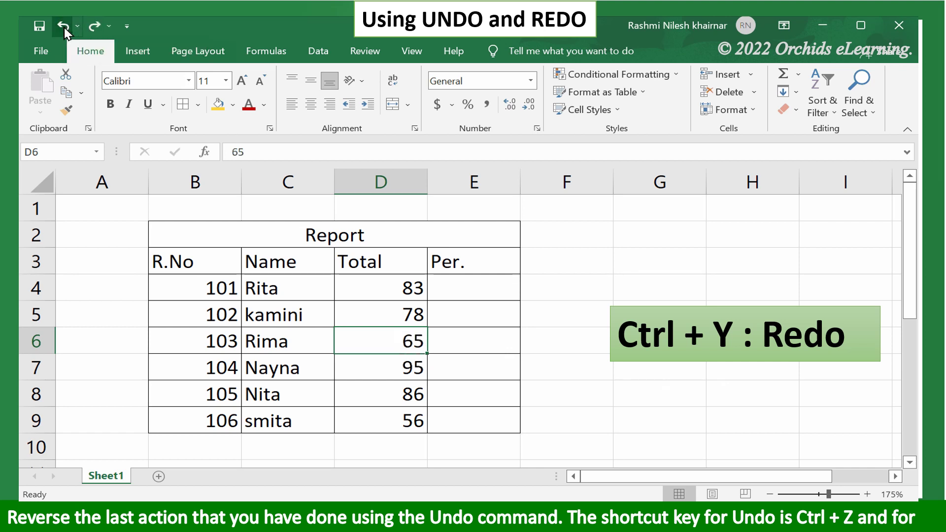
click(95, 27)
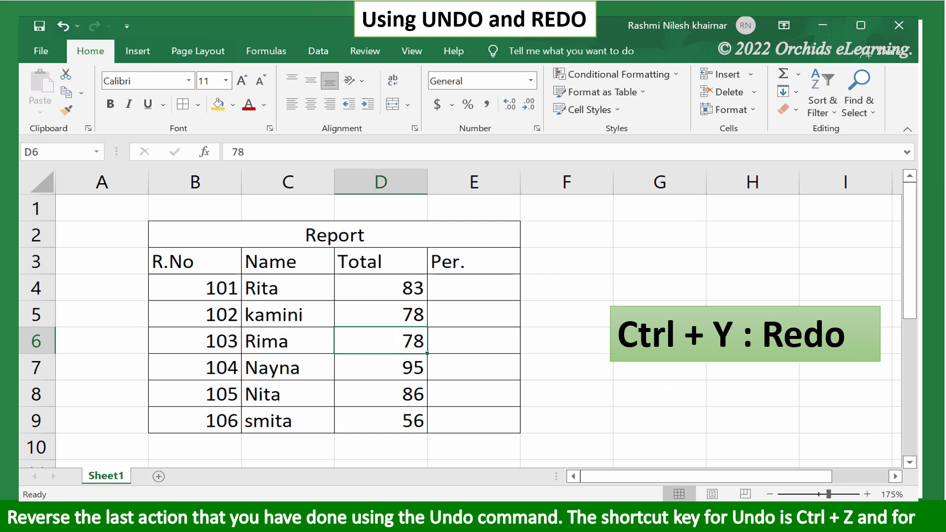
click(529, 342)
key(ctrl+z)
key(ctrl+z)
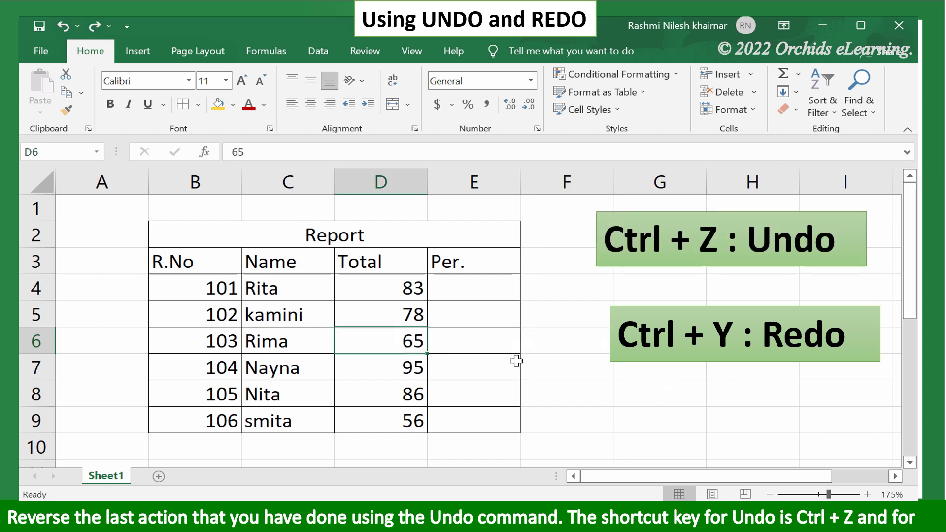
key(ctrl+y)
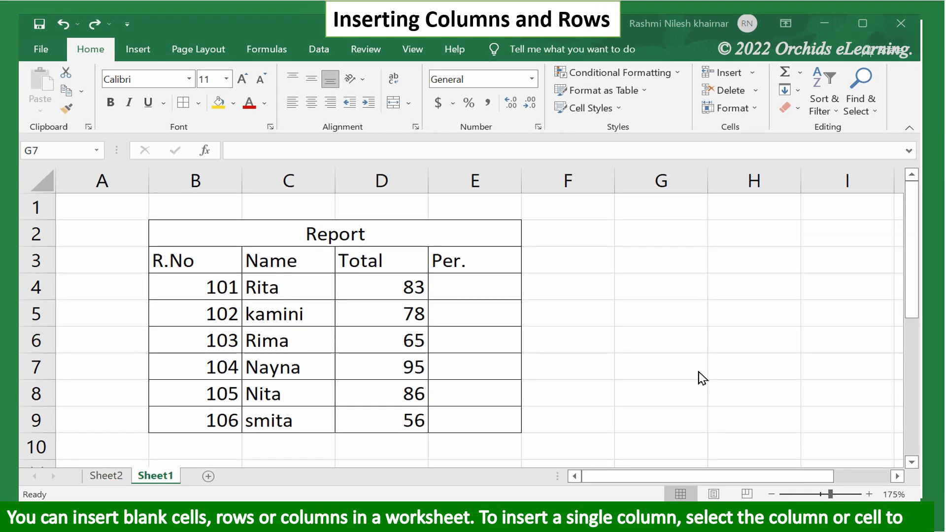
Insert a blank sheet column at column E, shifting Per. over to column F
click(545, 178)
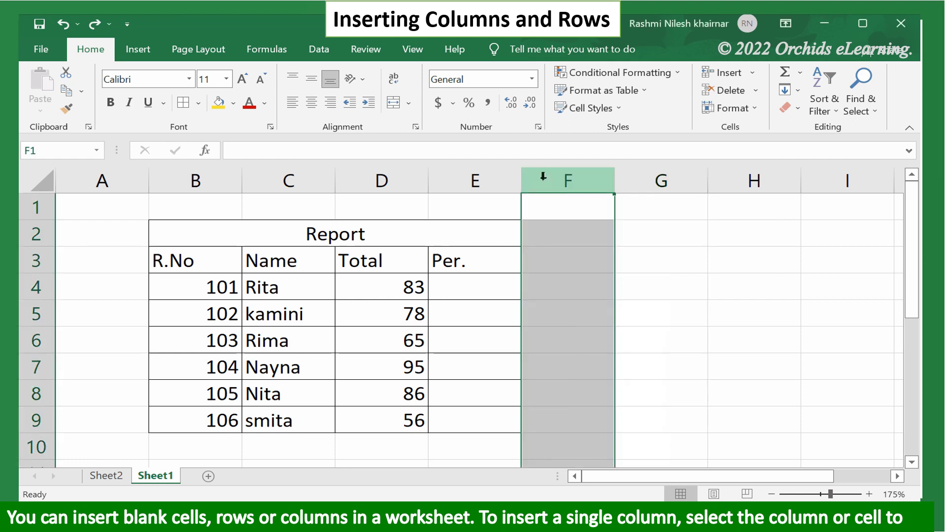
click(507, 179)
click(763, 290)
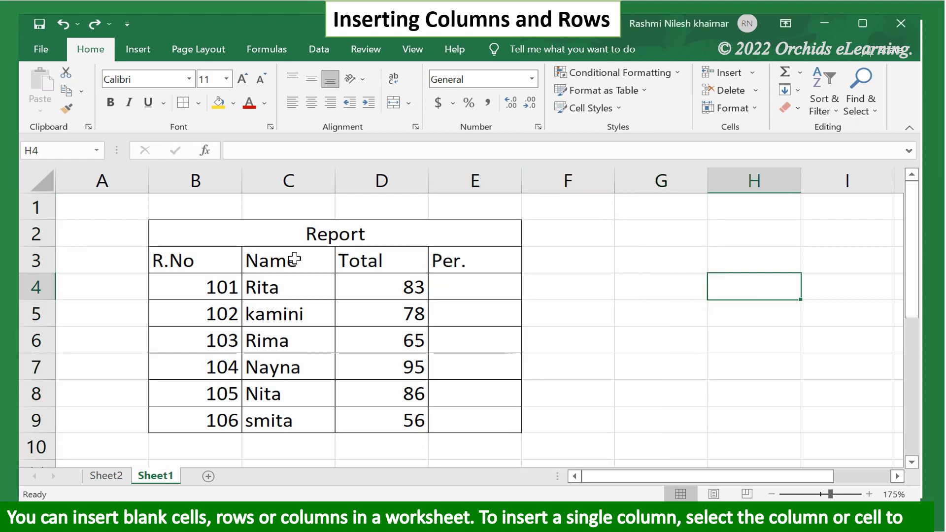
click(455, 183)
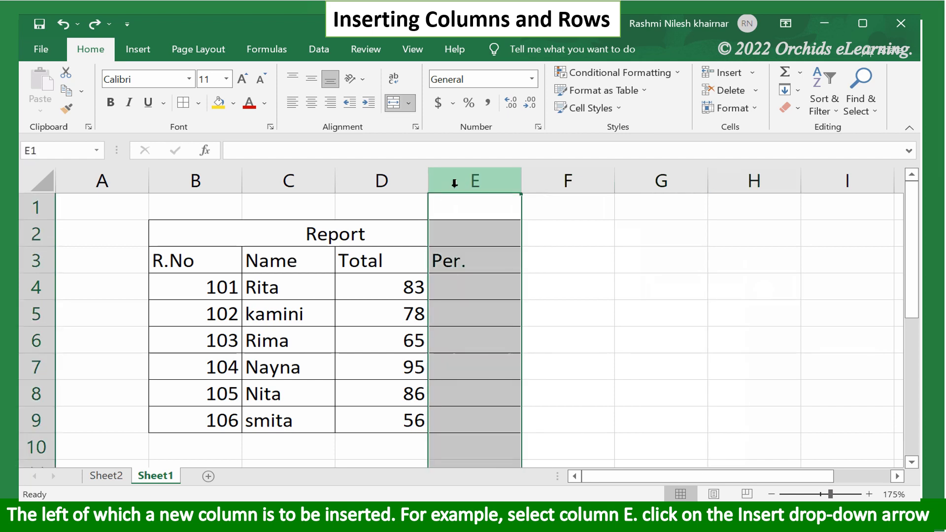
click(753, 73)
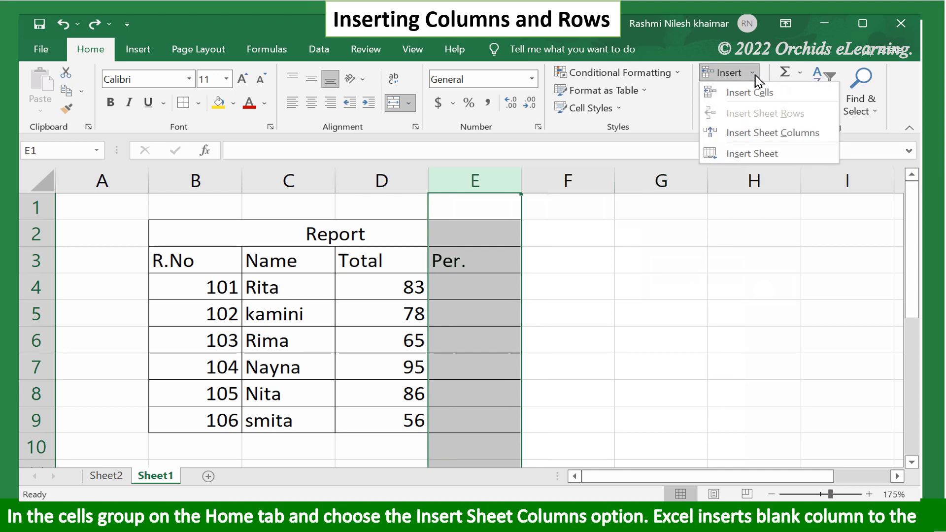
click(763, 138)
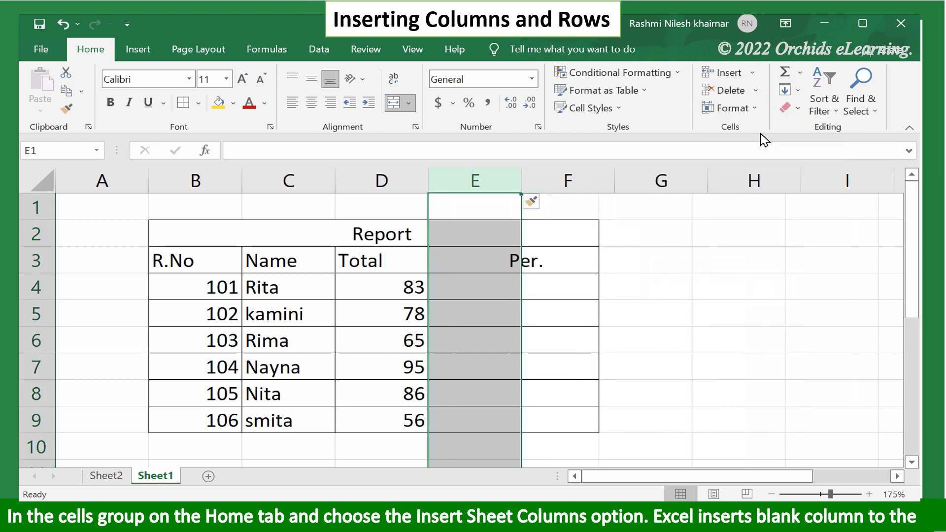
click(713, 291)
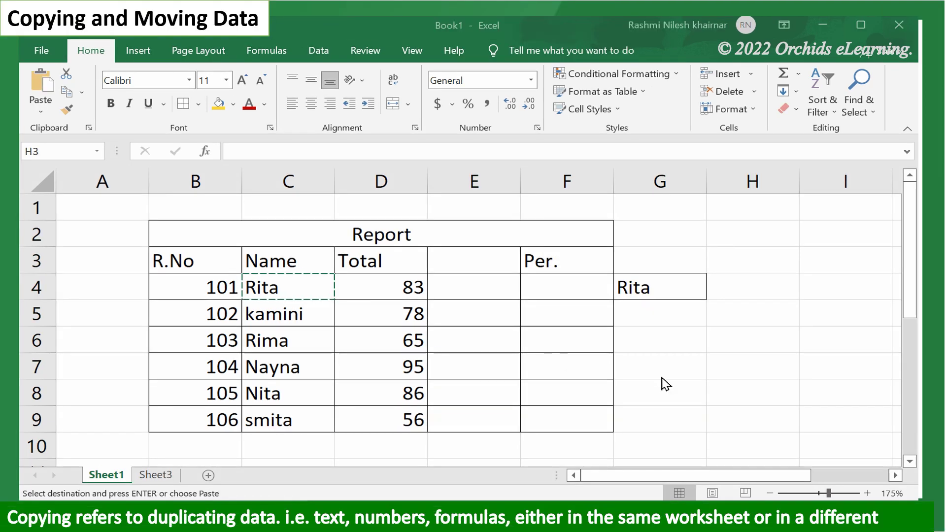
Copy Rita's total 83 from D4 into H4 and into E9 on Sheet3
key(shift+Down)
key(shift+Down)
key(shift+Down)
key(shift+Down)
key(shift+Down)
key(shift+Down)
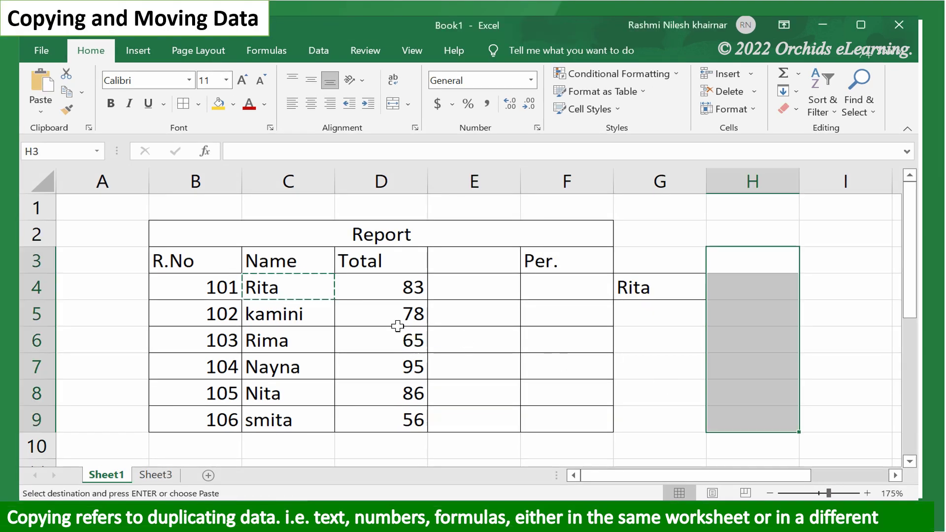
click(355, 291)
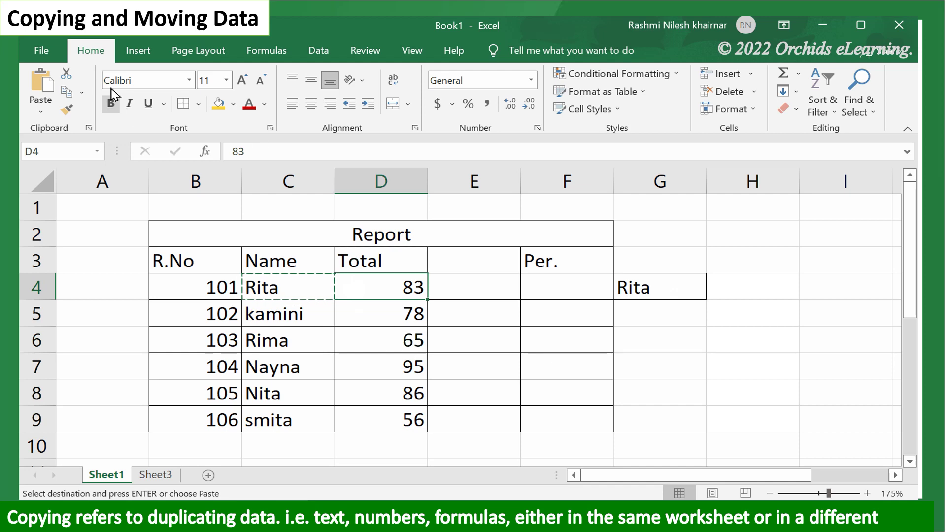
click(67, 93)
click(750, 275)
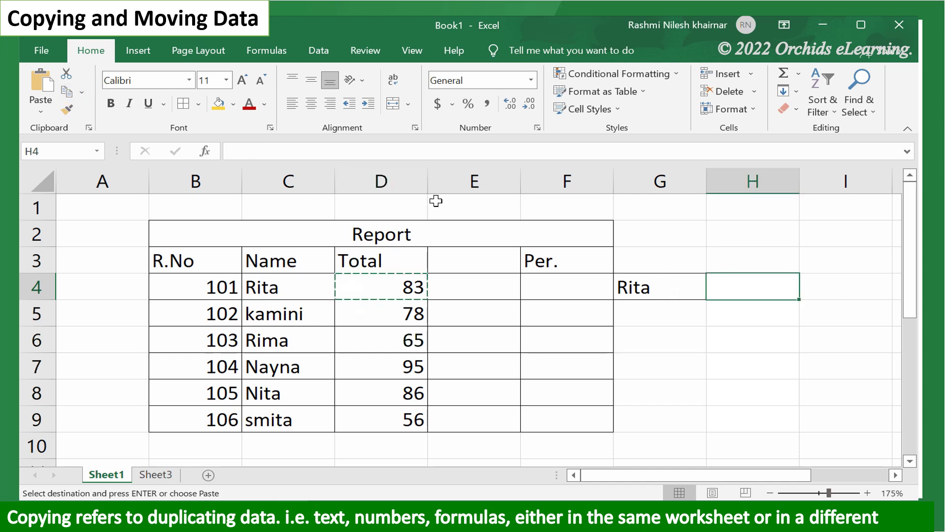
click(53, 83)
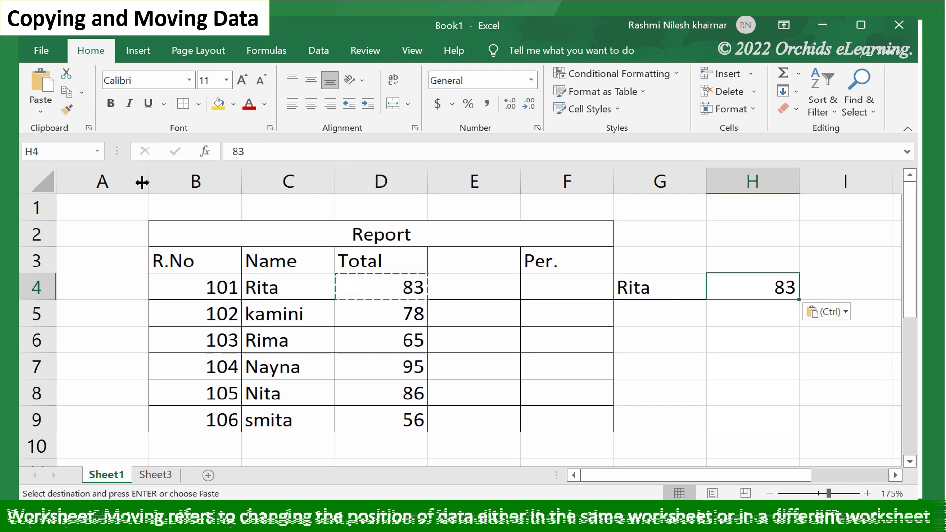
click(155, 475)
click(287, 310)
click(39, 89)
Back on Sheet1, cut Nayna from C7 and paste it into G6
click(169, 282)
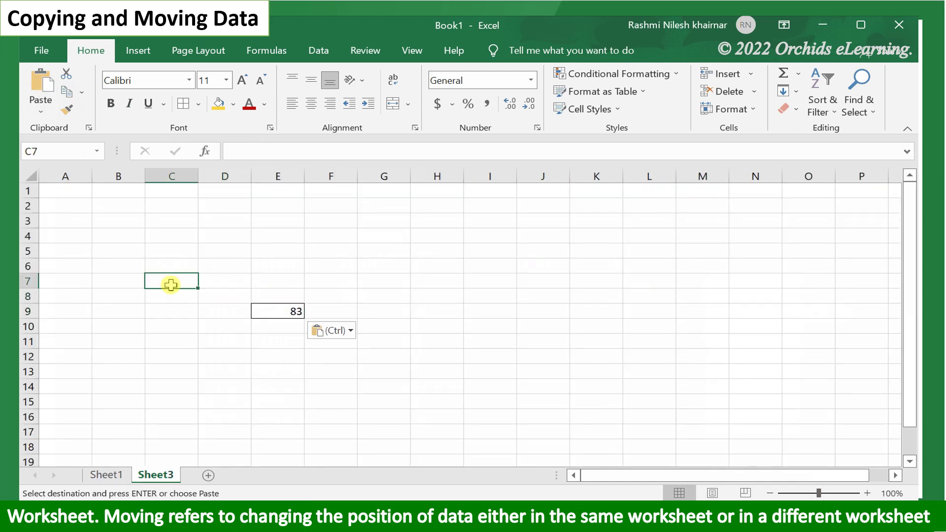
click(105, 474)
click(321, 364)
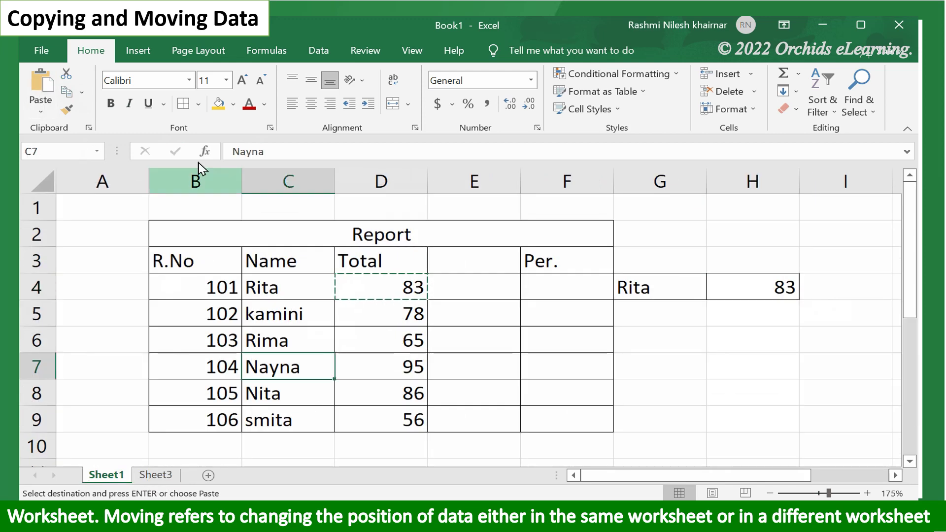
click(65, 75)
click(688, 352)
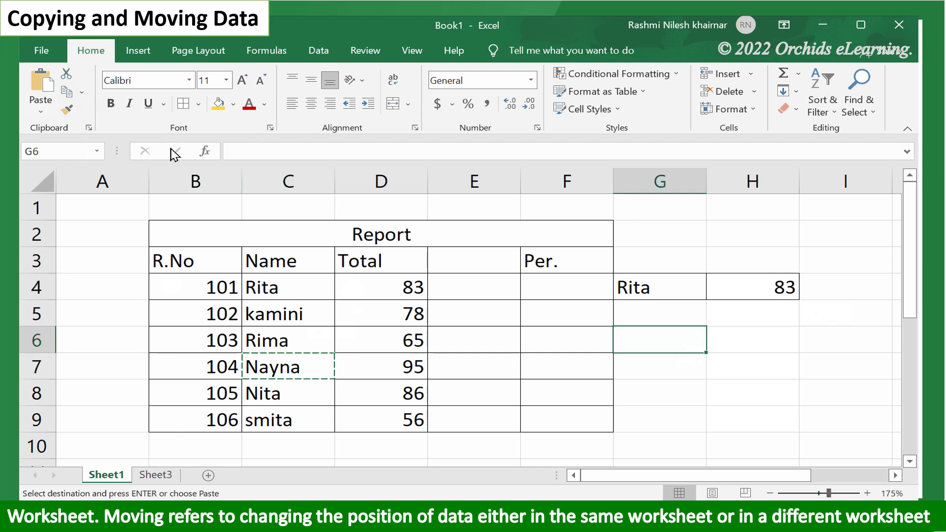
click(39, 85)
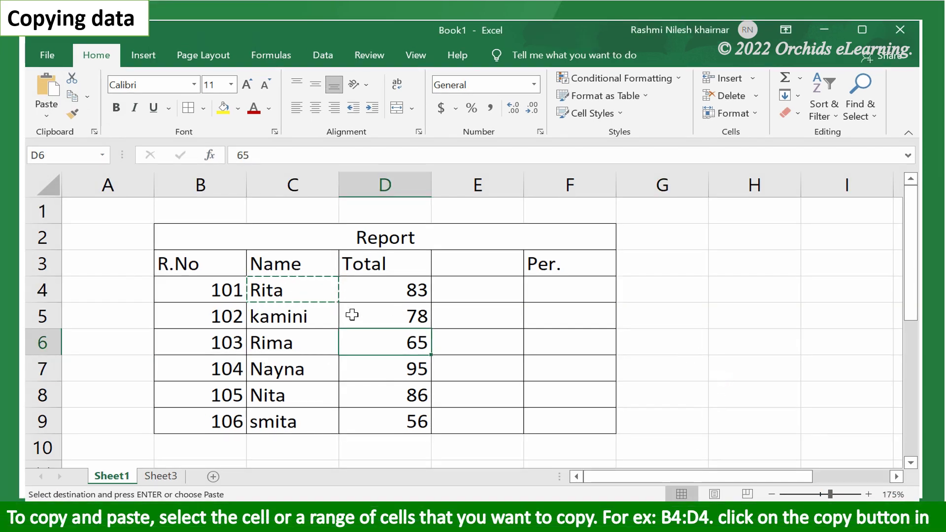
Copy the record 101, Rita, 83 from B4:D4 and paste it into F6:H6
click(321, 295)
click(323, 324)
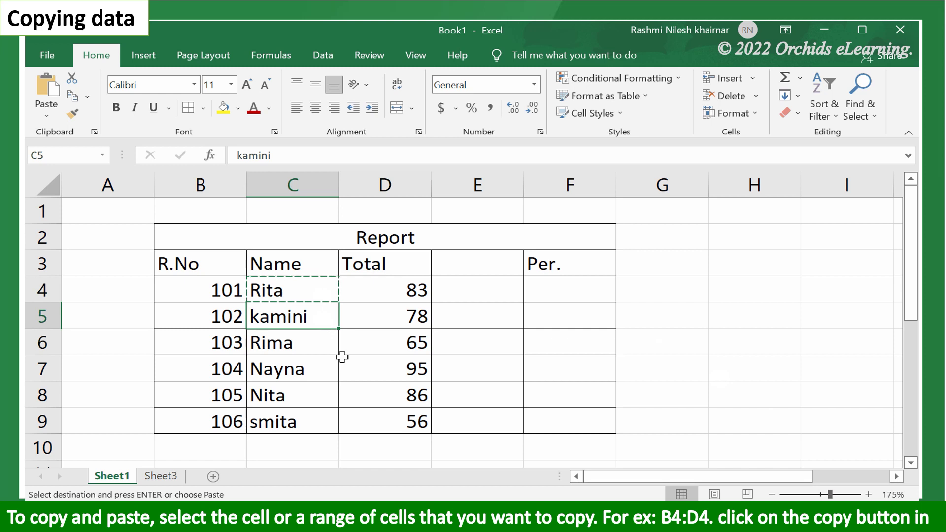
click(649, 385)
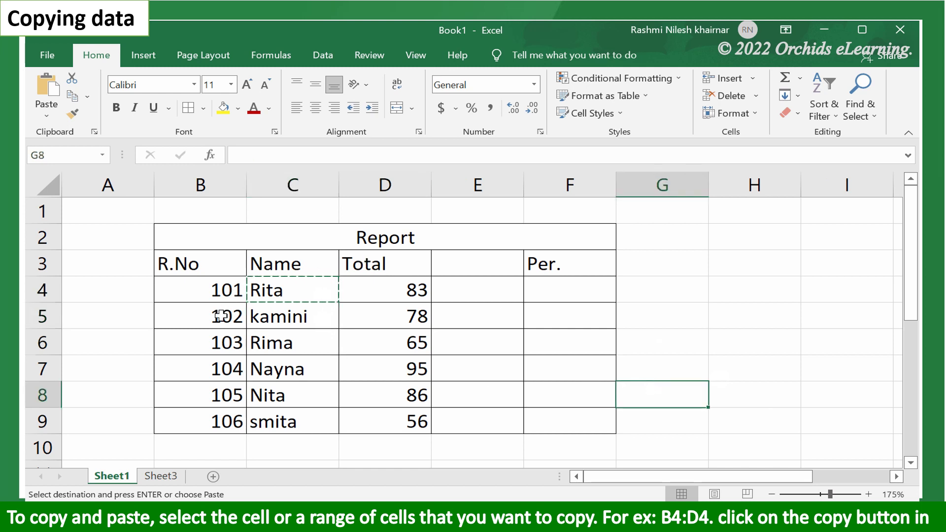
drag(213, 299, 370, 292)
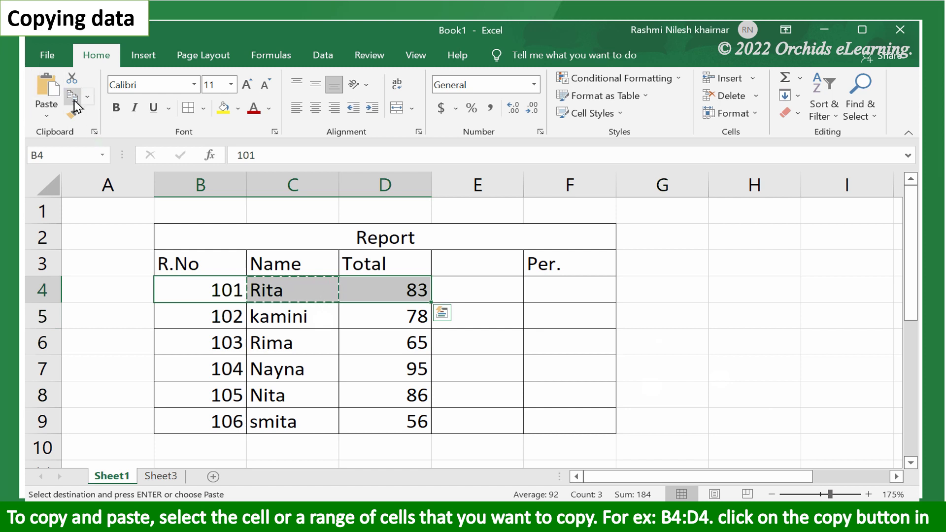
click(75, 102)
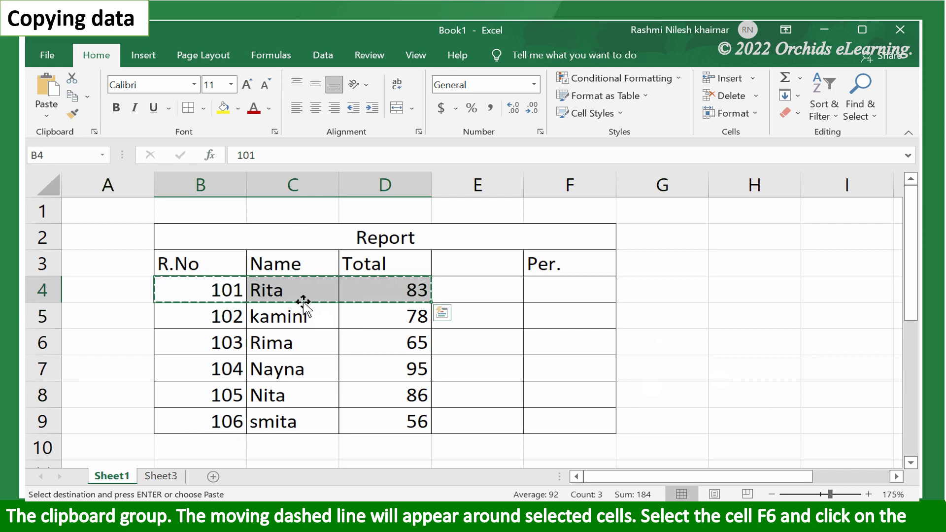
click(561, 346)
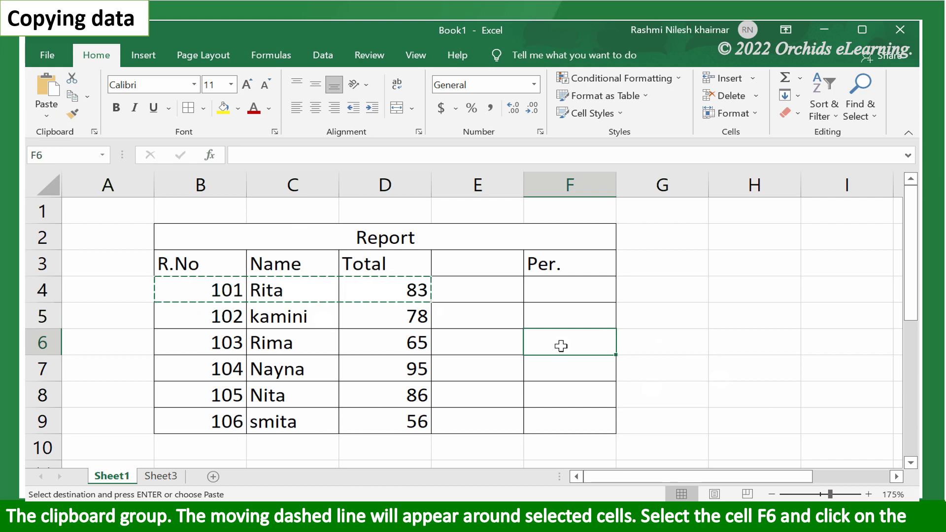
click(55, 96)
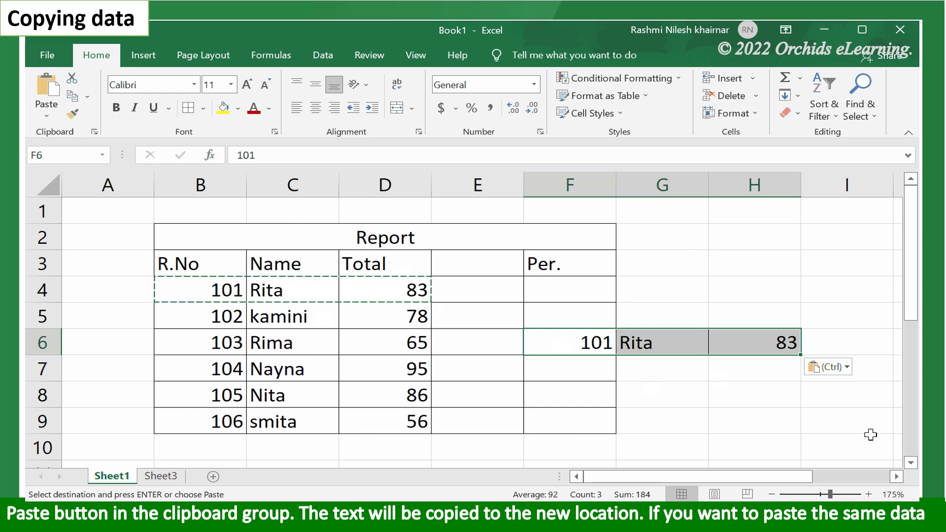
Paste the same record again into F8:H8 and F10:H10
click(588, 395)
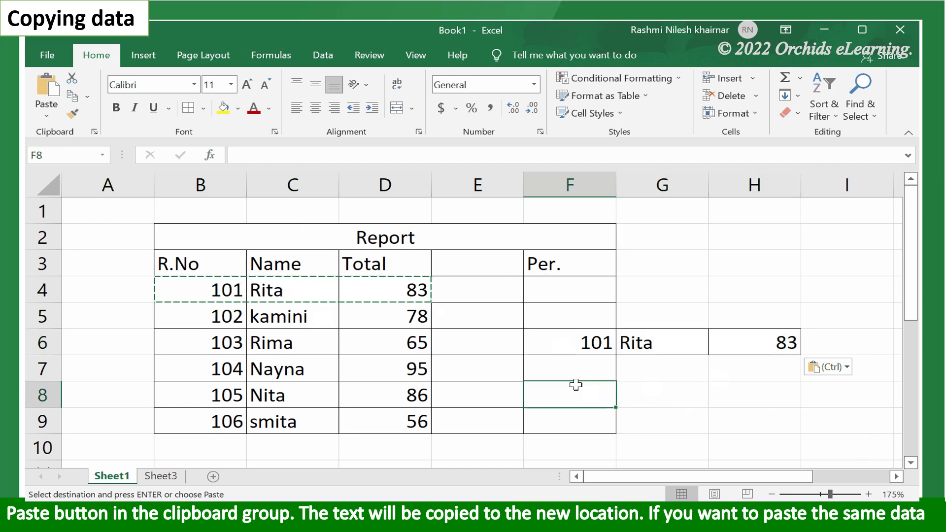
click(46, 90)
click(575, 445)
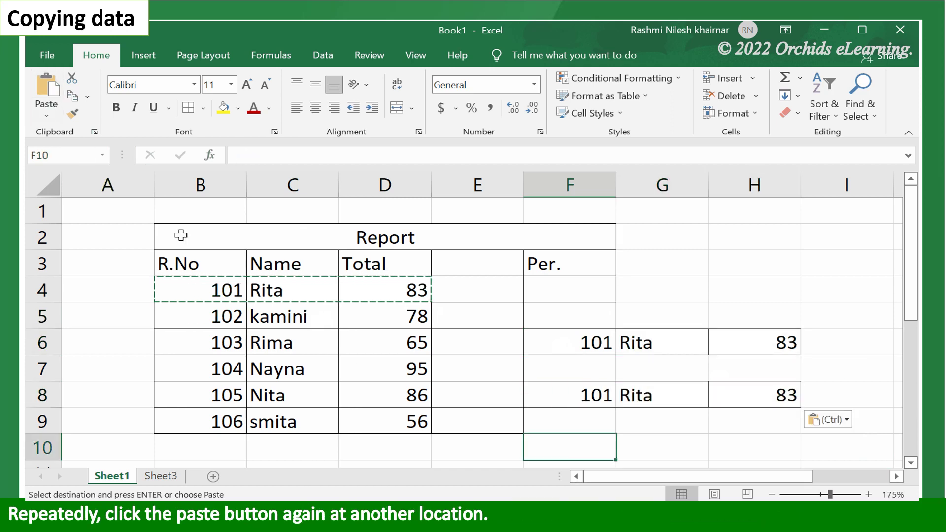
click(32, 98)
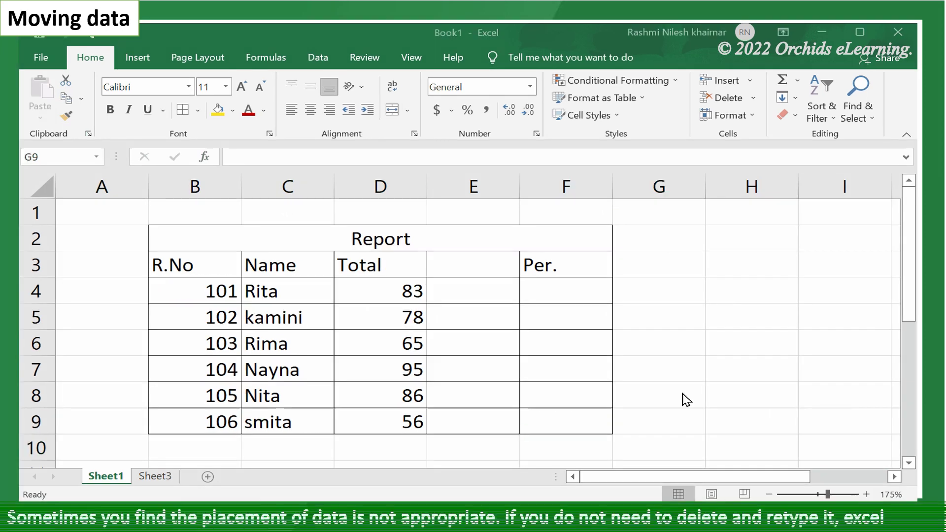
click(675, 411)
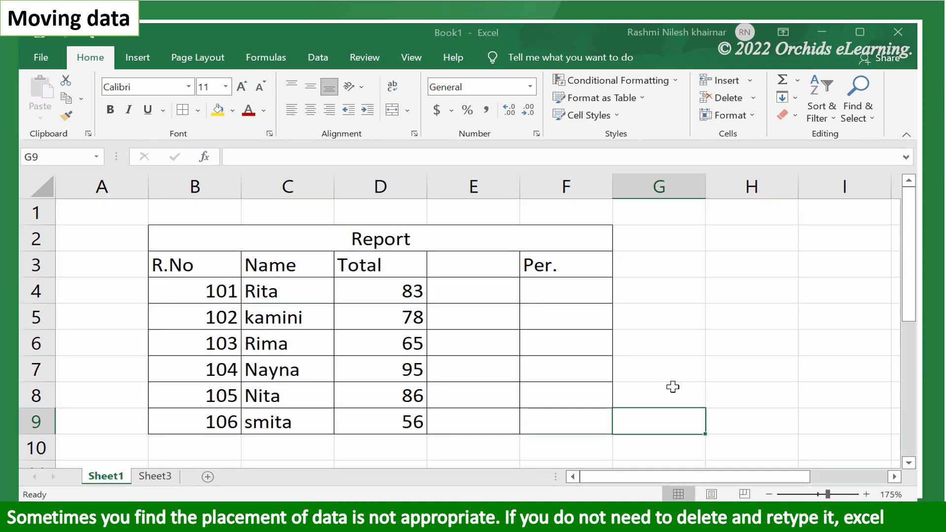
Replace the total 78 in D5 with 54
click(406, 321)
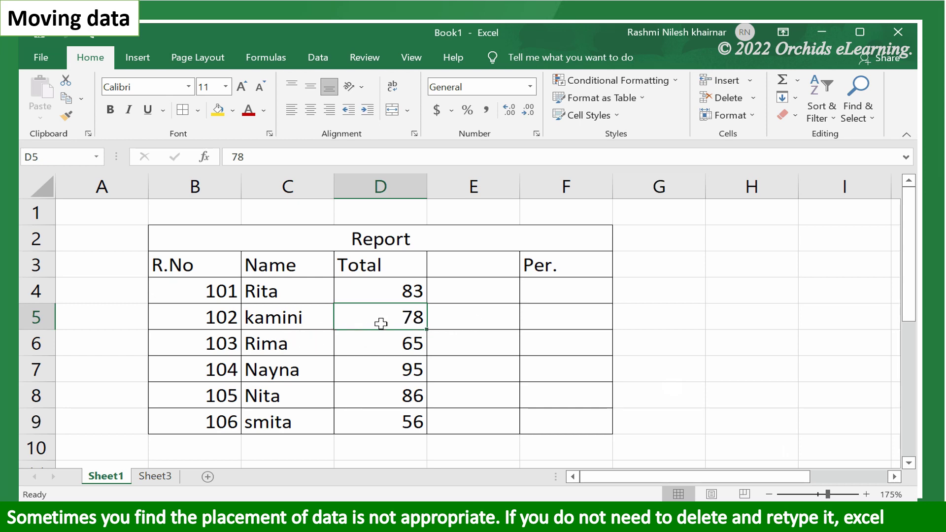
key(Delete)
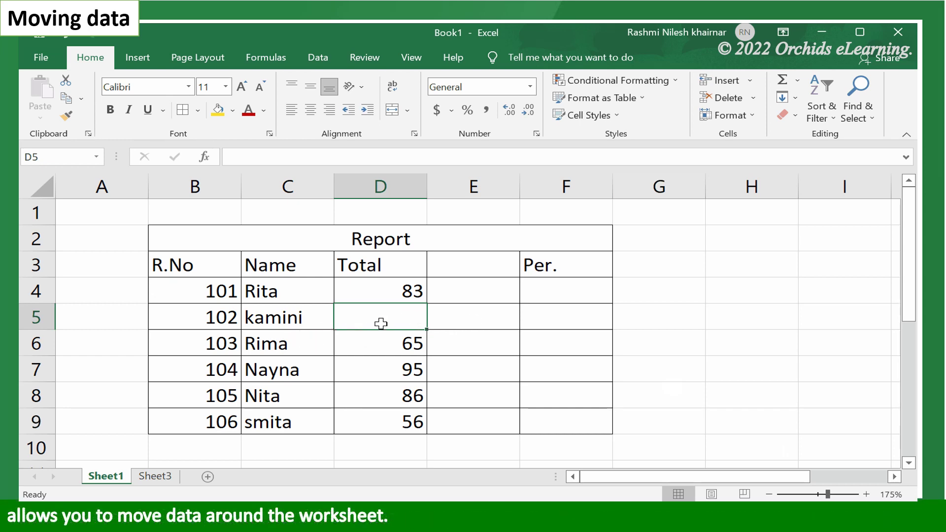
text(54)
key(Return)
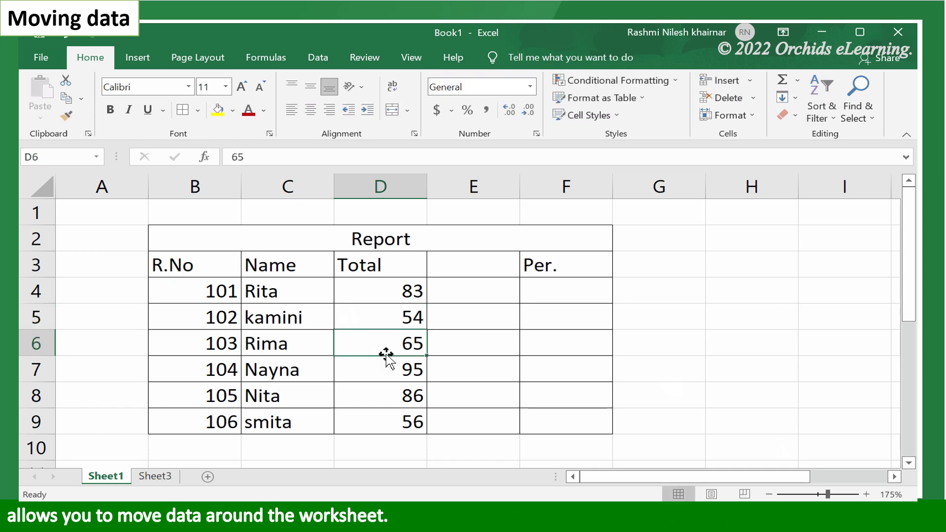
click(470, 388)
click(413, 338)
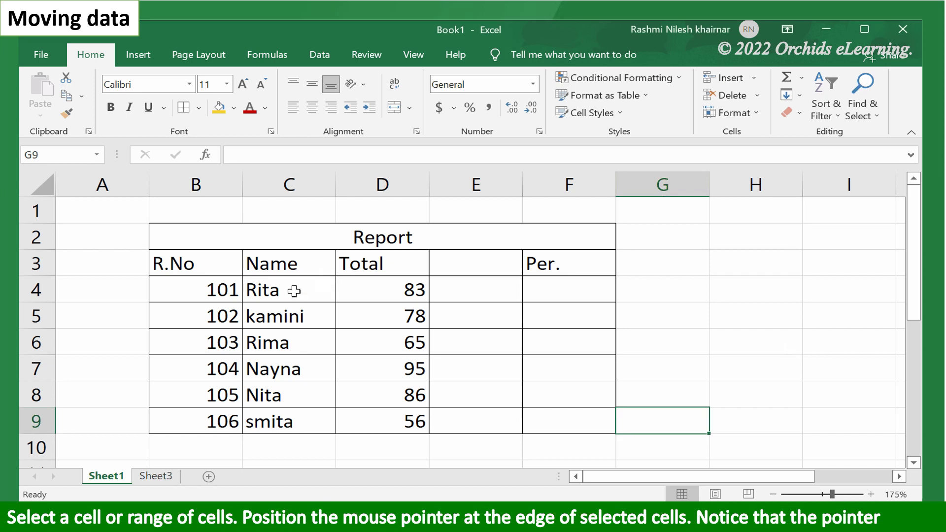
Drag the names Rita, kamini and Rima from C4:C6 to G8:G10
drag(295, 291, 311, 342)
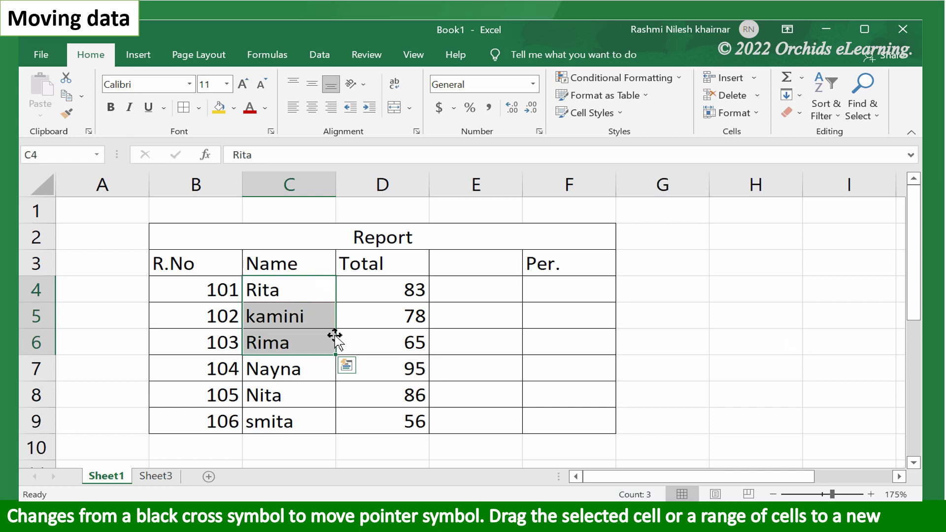
drag(335, 337, 744, 358)
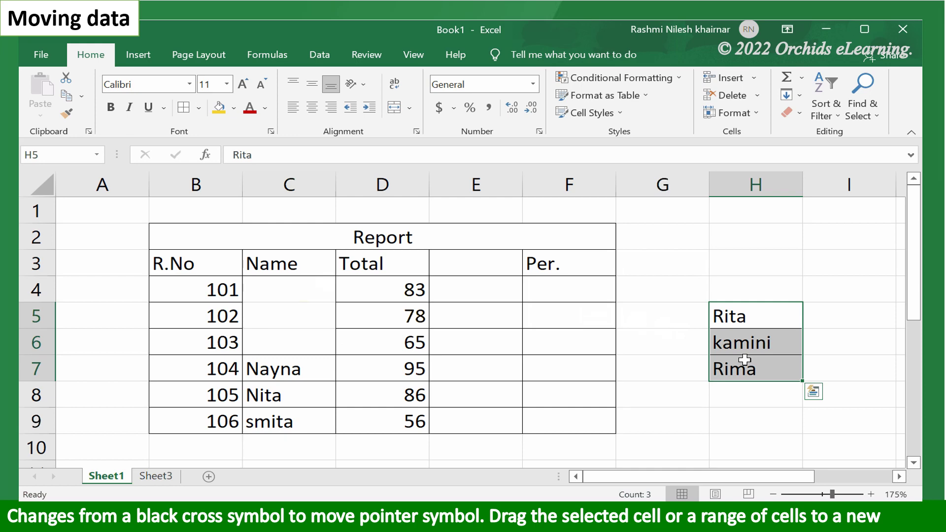
drag(802, 359, 695, 430)
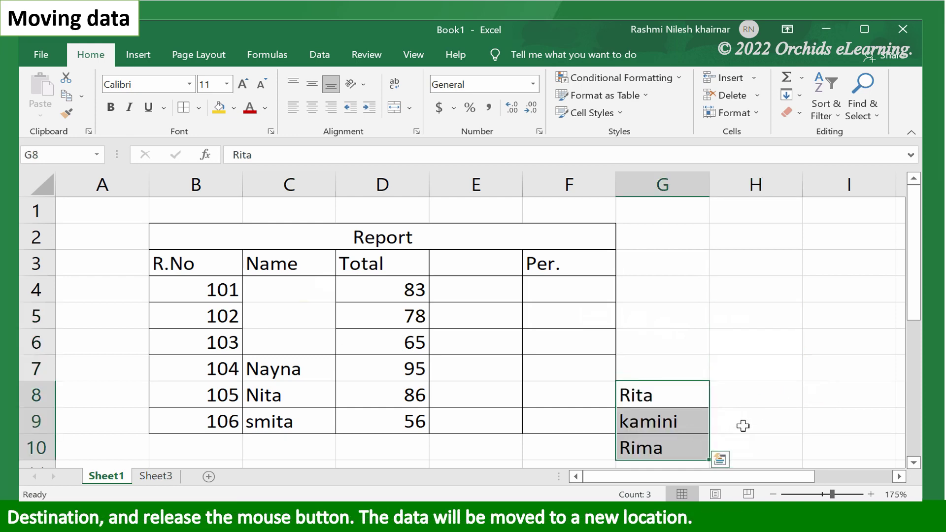
click(743, 426)
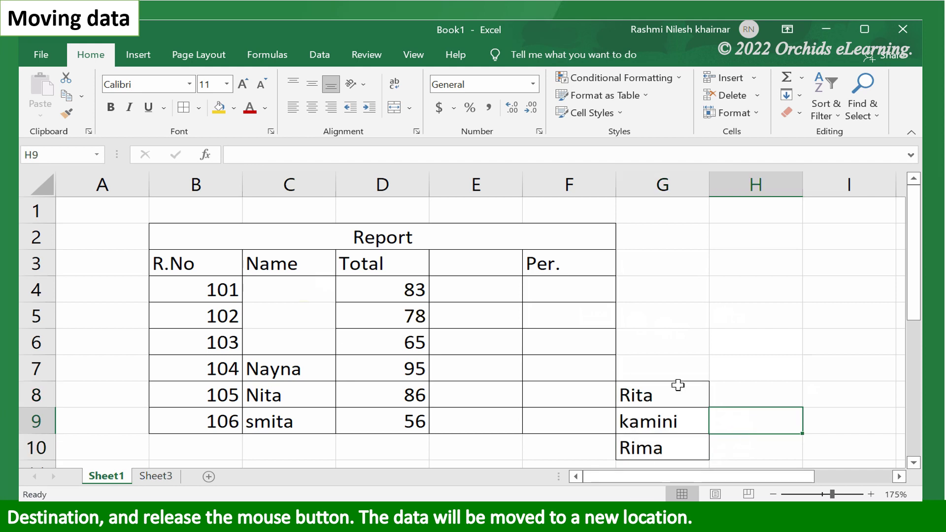